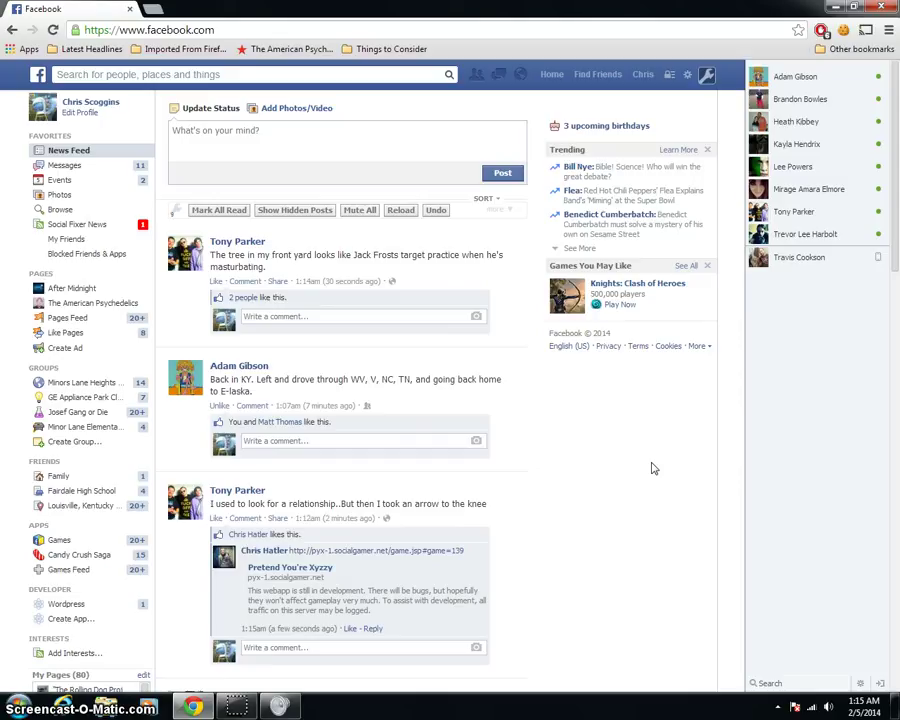
Step: Open the general account settings and go to the page for downloading a copy of the Facebook data
click(687, 77)
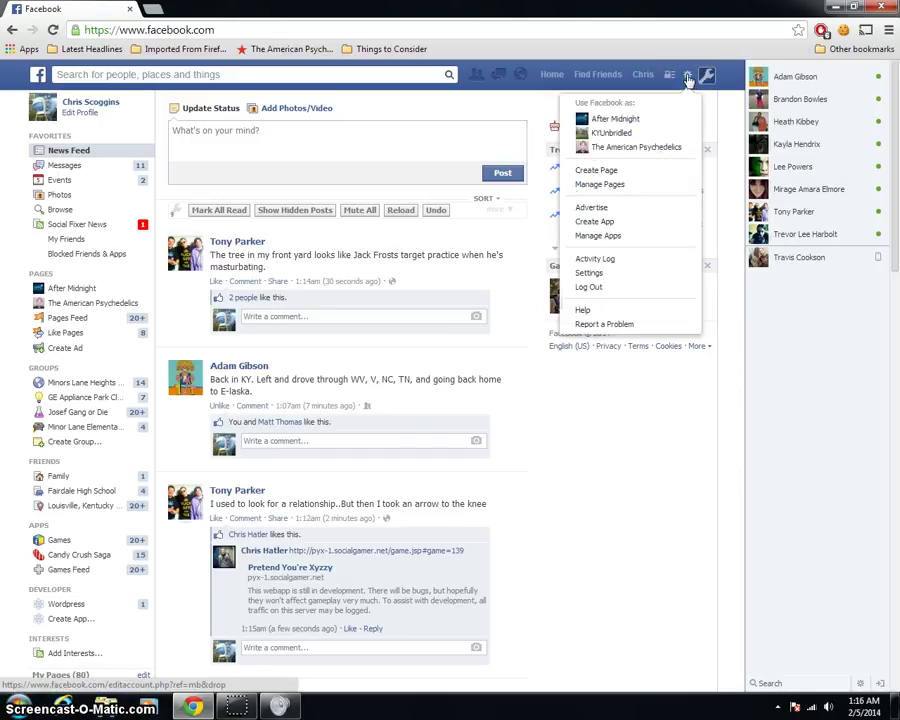
click(619, 278)
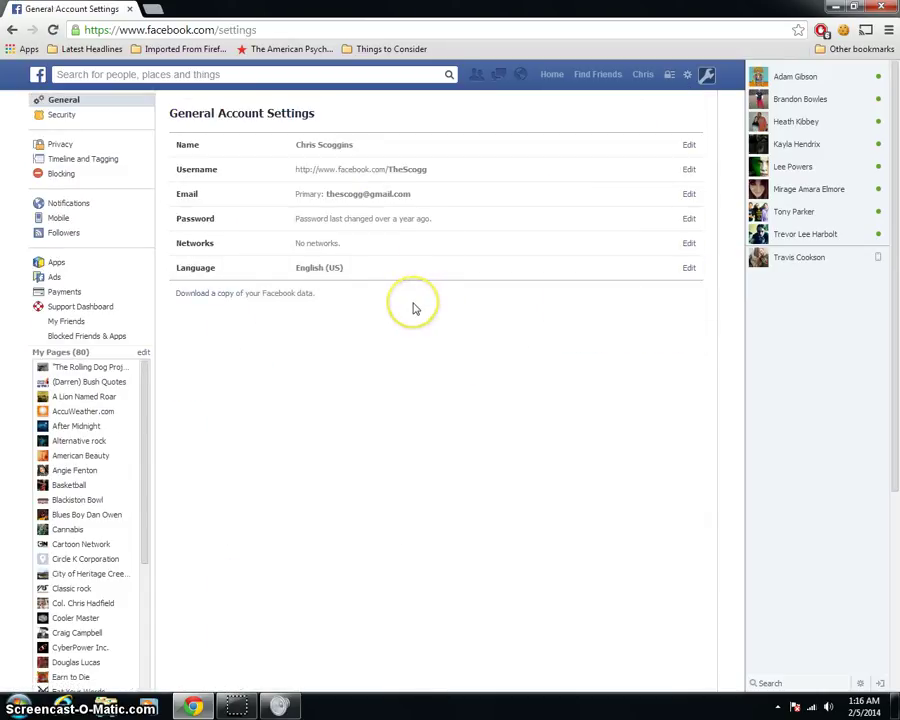
click(221, 298)
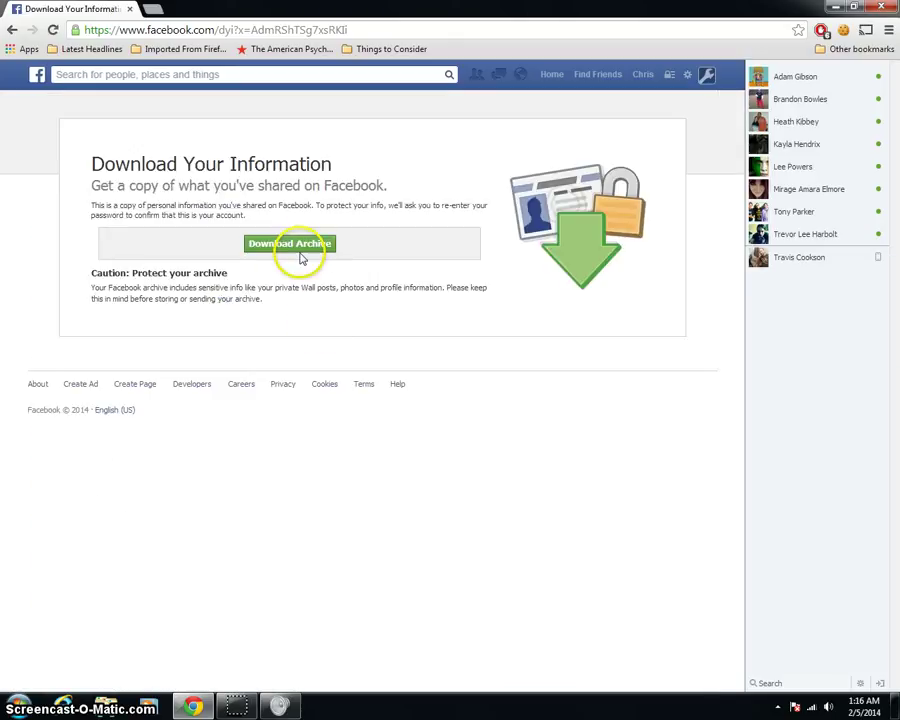
click(313, 247)
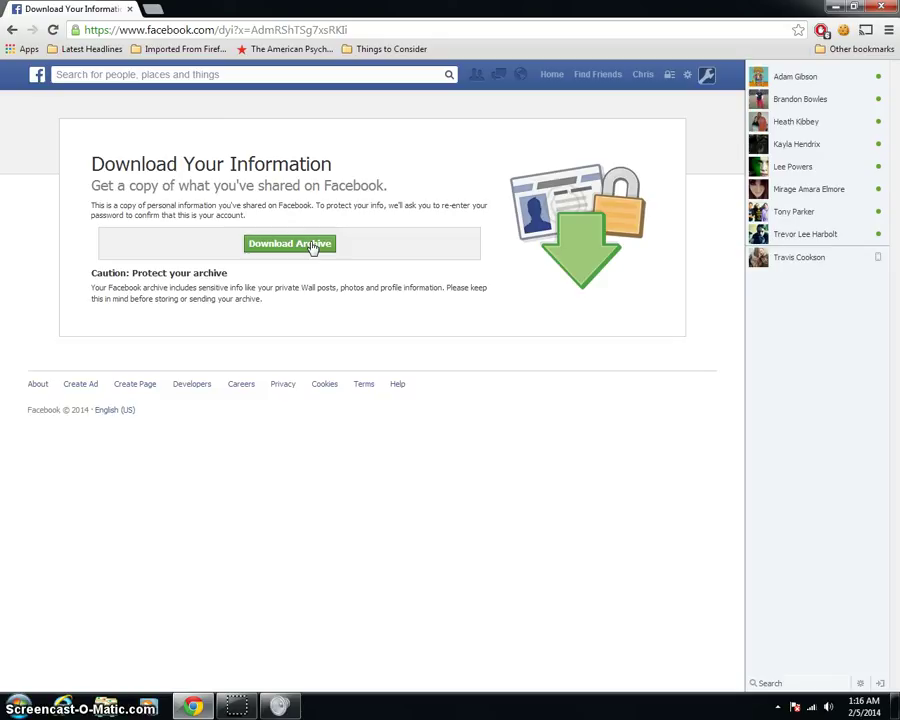
click(313, 247)
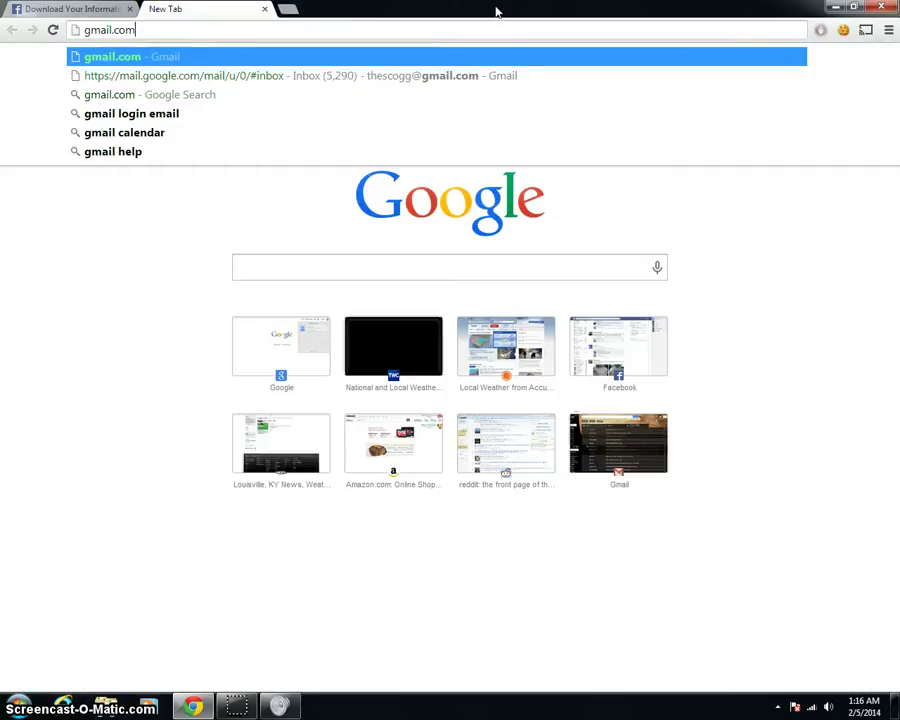
Step: Load gmail.com, open the "Your Facebook download is ready" message among the social mail and follow its download link
key(Return)
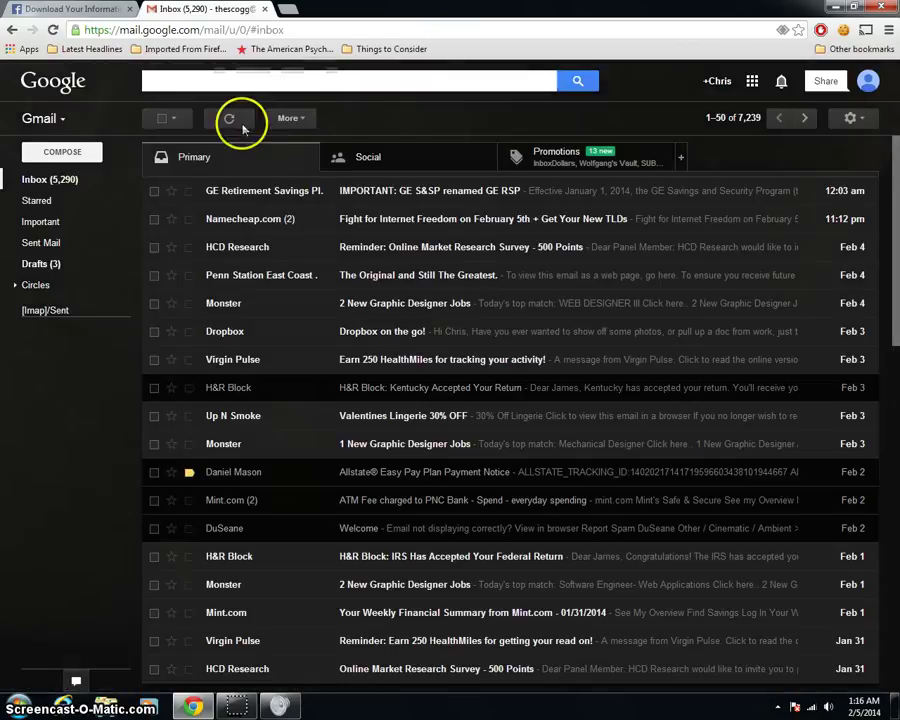
click(389, 161)
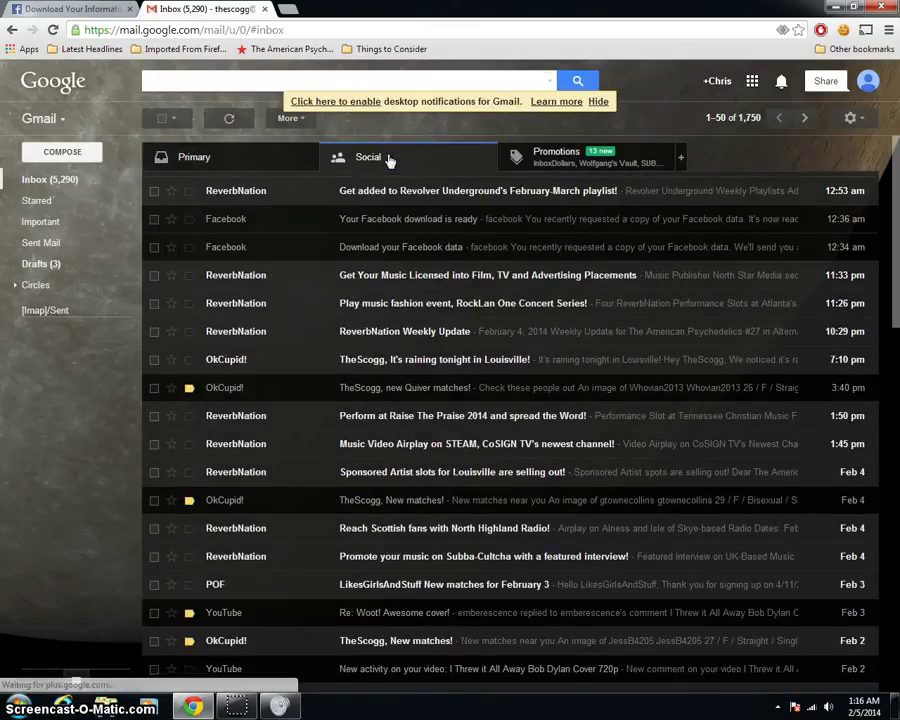
click(438, 225)
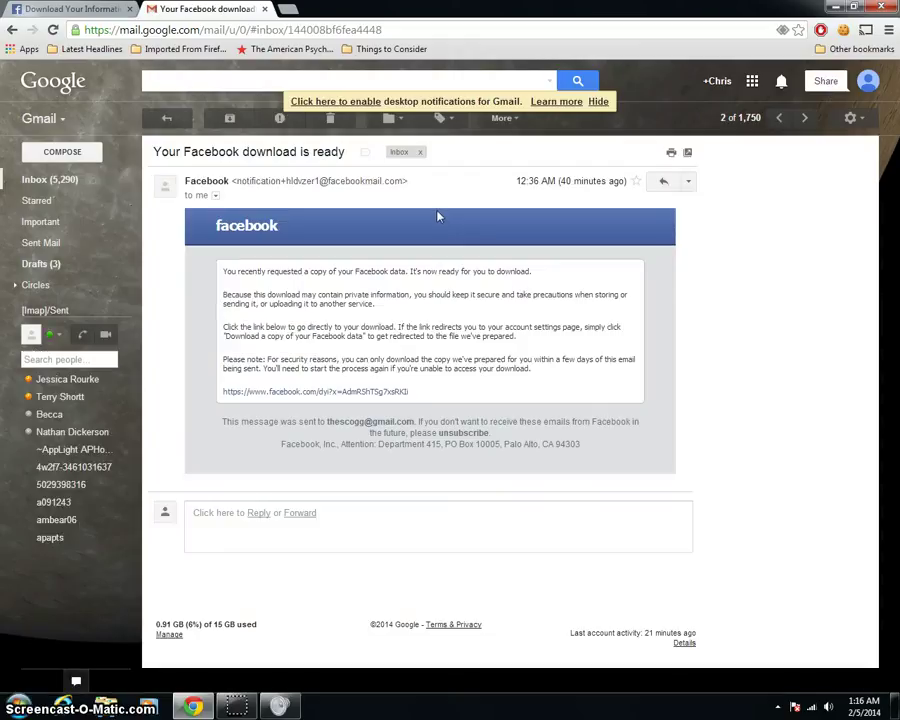
click(326, 392)
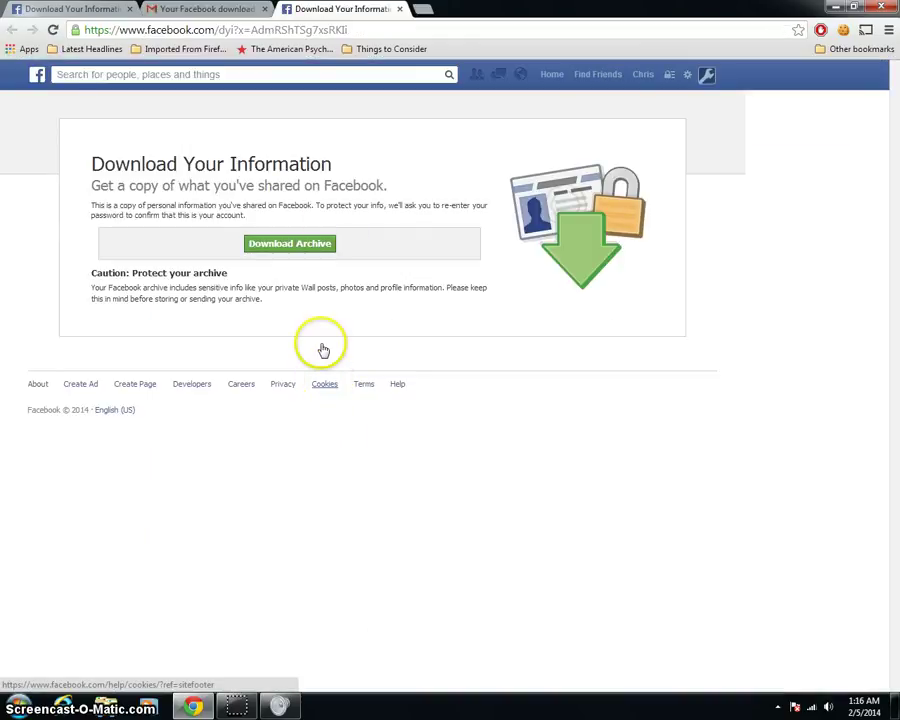
Step: Request the archive download, enter the account password to confirm, and save the zip file in the Downloads folder
click(294, 245)
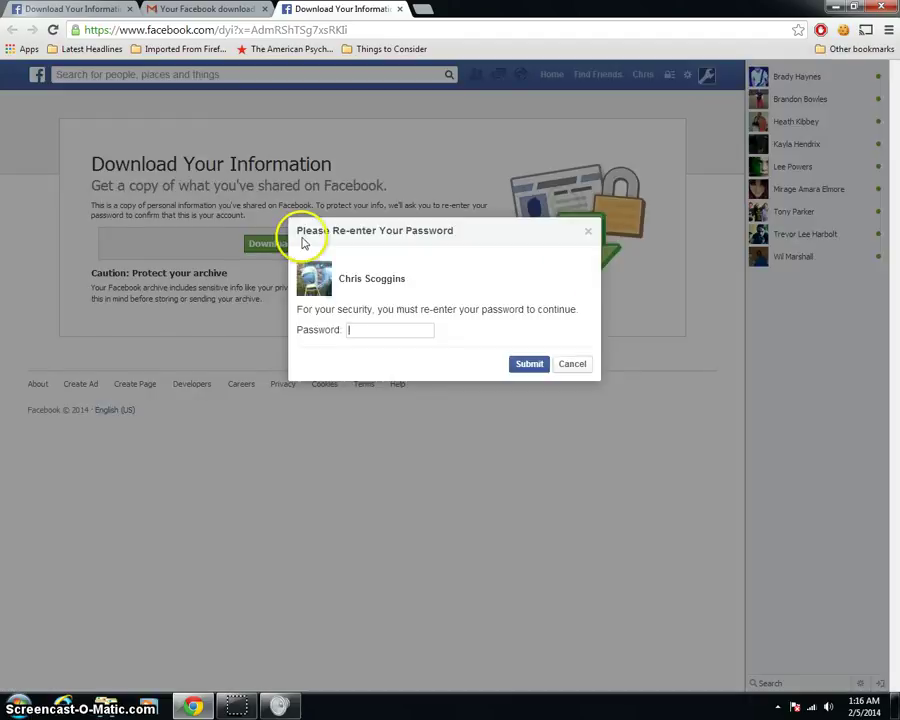
text(••••••)
key(Return)
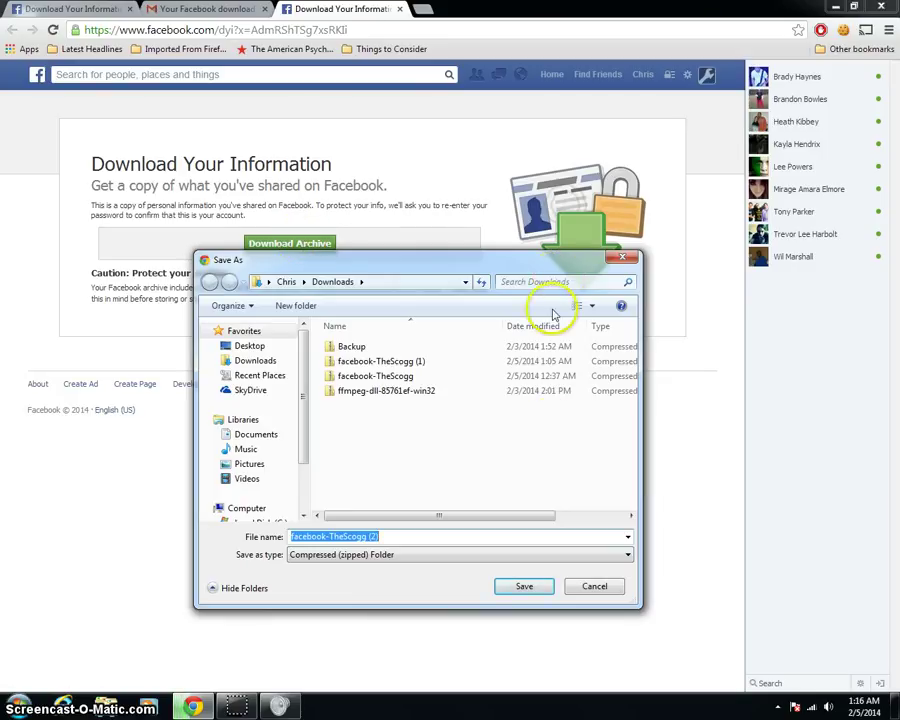
click(526, 587)
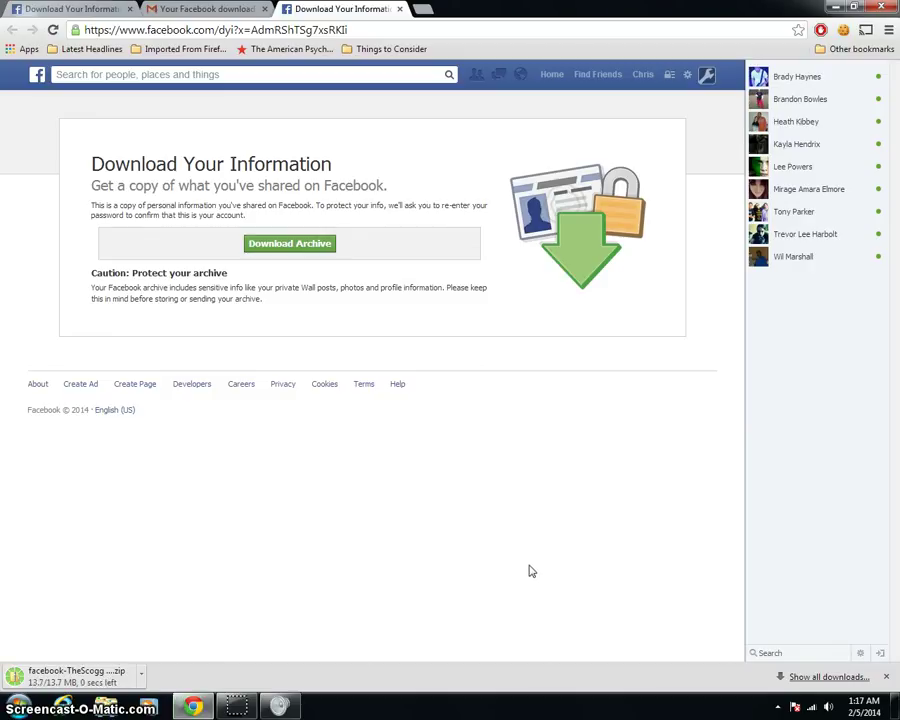
click(401, 588)
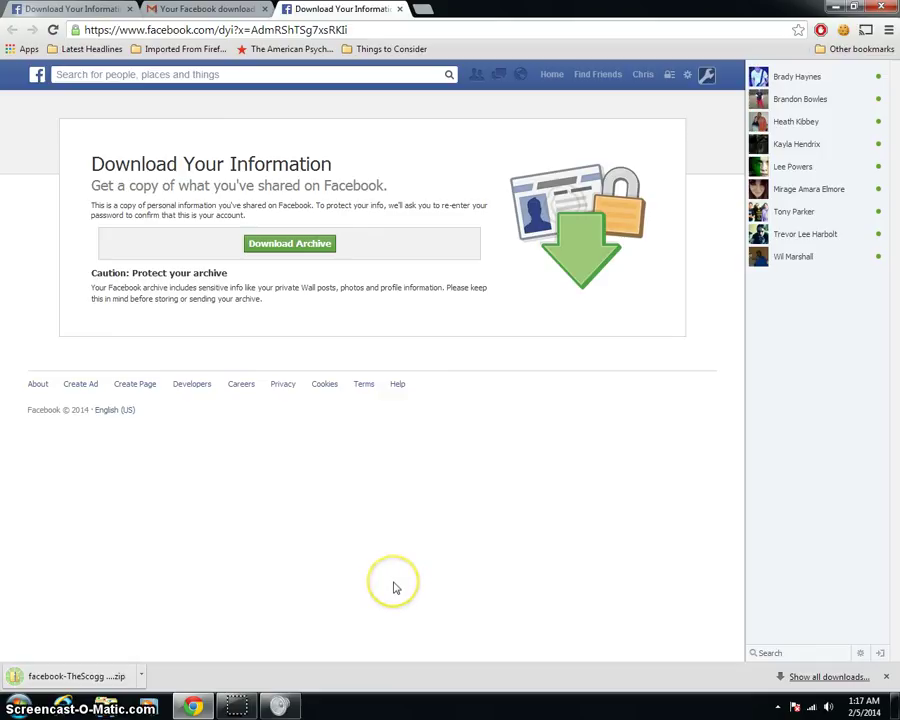
click(311, 437)
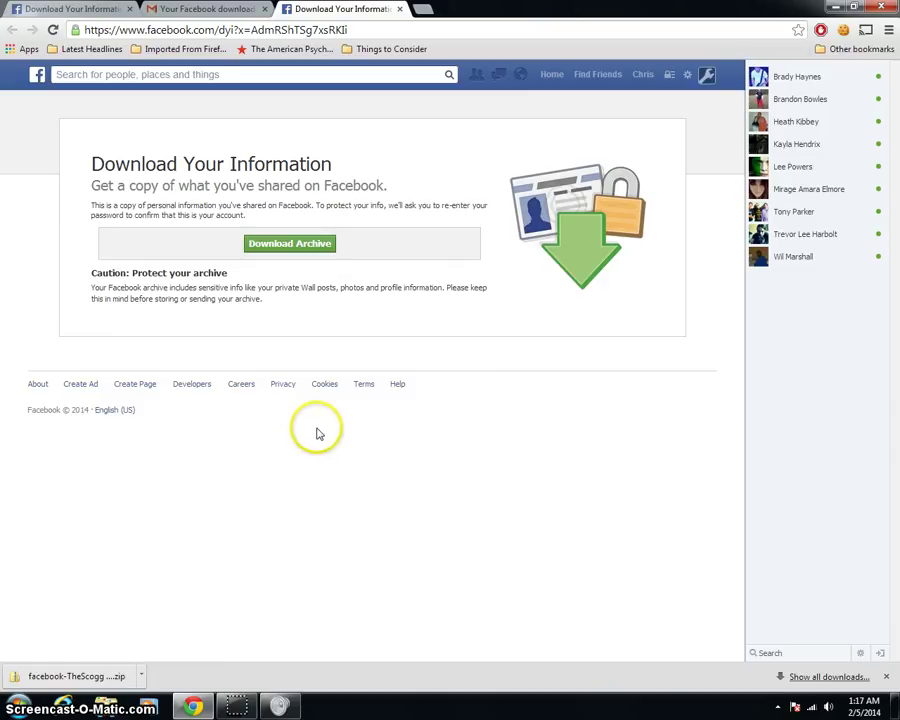
click(231, 488)
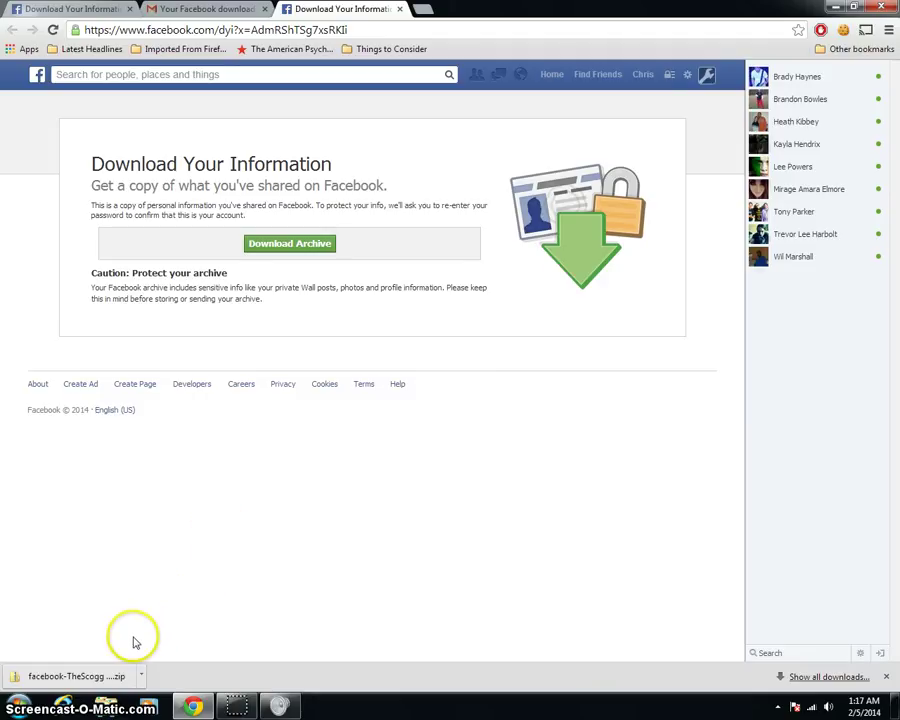
Step: Open the downloaded zip archive, minimize the browser and move the archive window aside to uncover the desktop folder
click(80, 680)
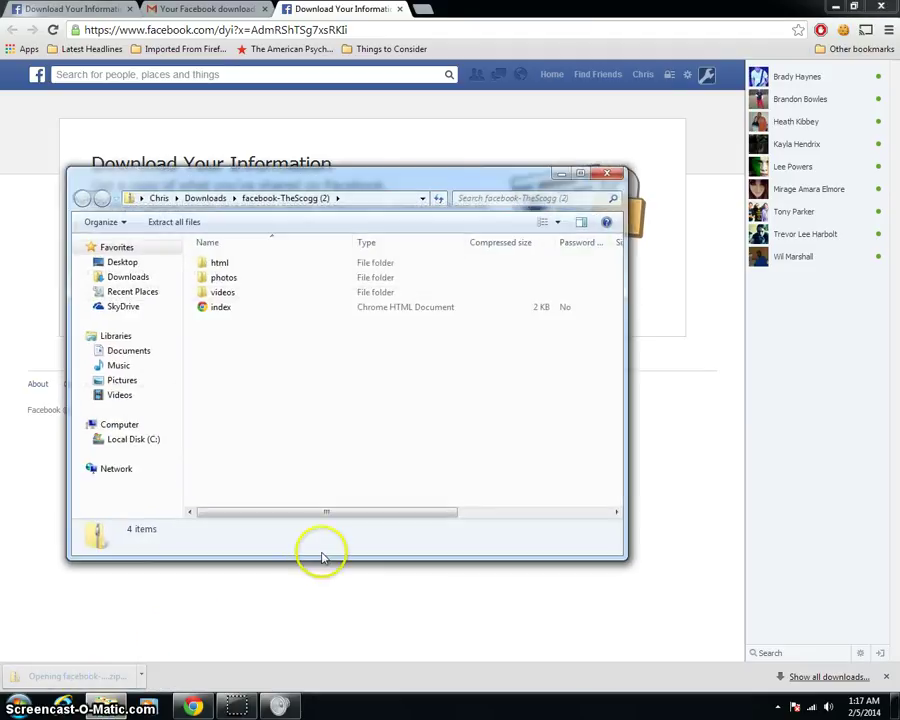
click(655, 95)
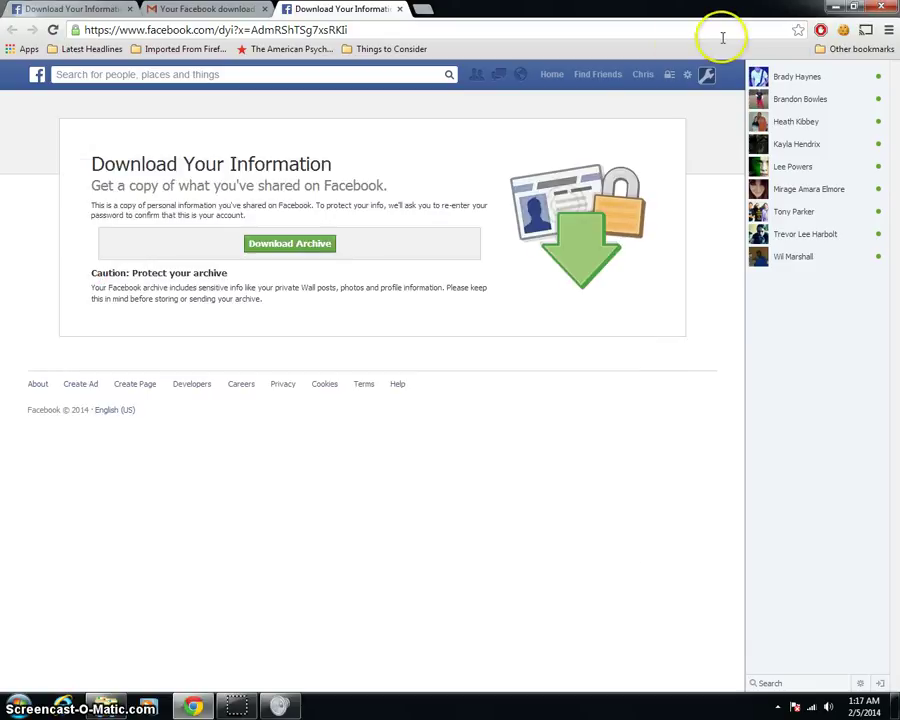
click(835, 9)
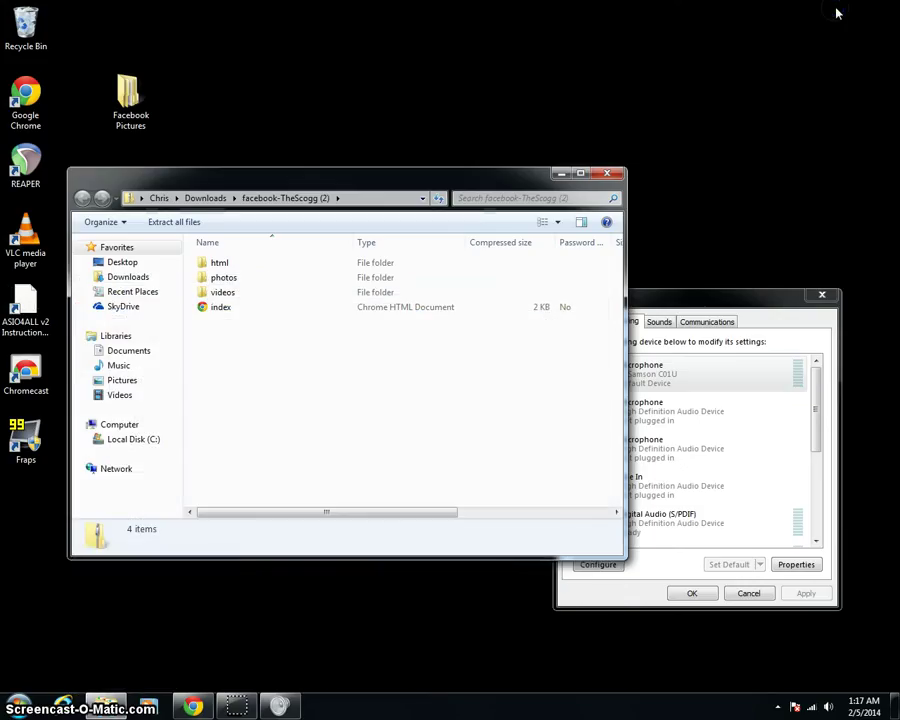
click(357, 180)
drag(420, 178, 660, 70)
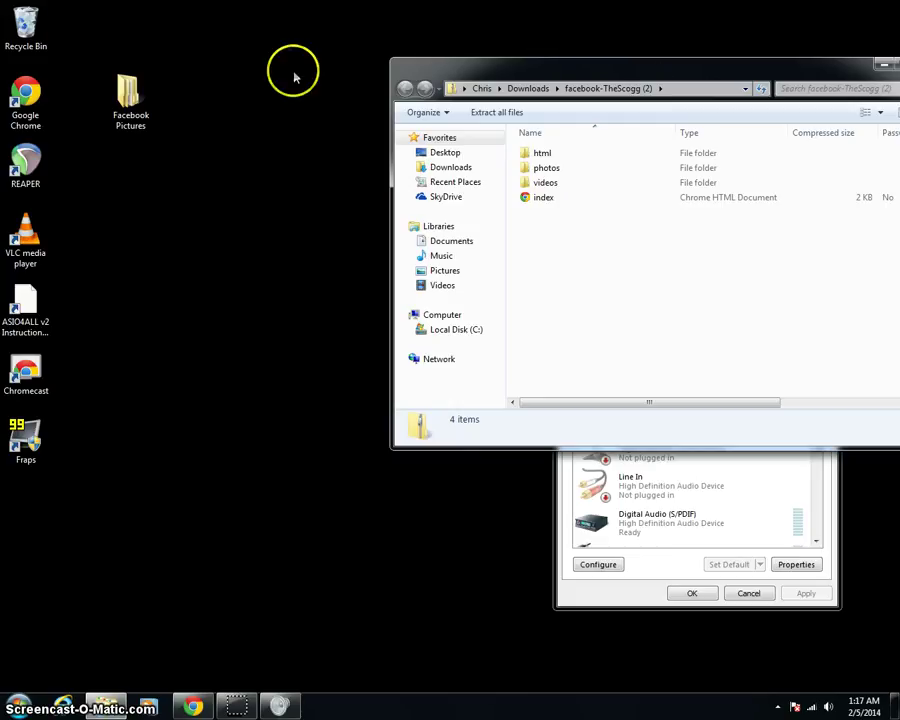
Step: Open the Facebook Pictures folder on the desktop and delete all six subfolders inside it
click(149, 107)
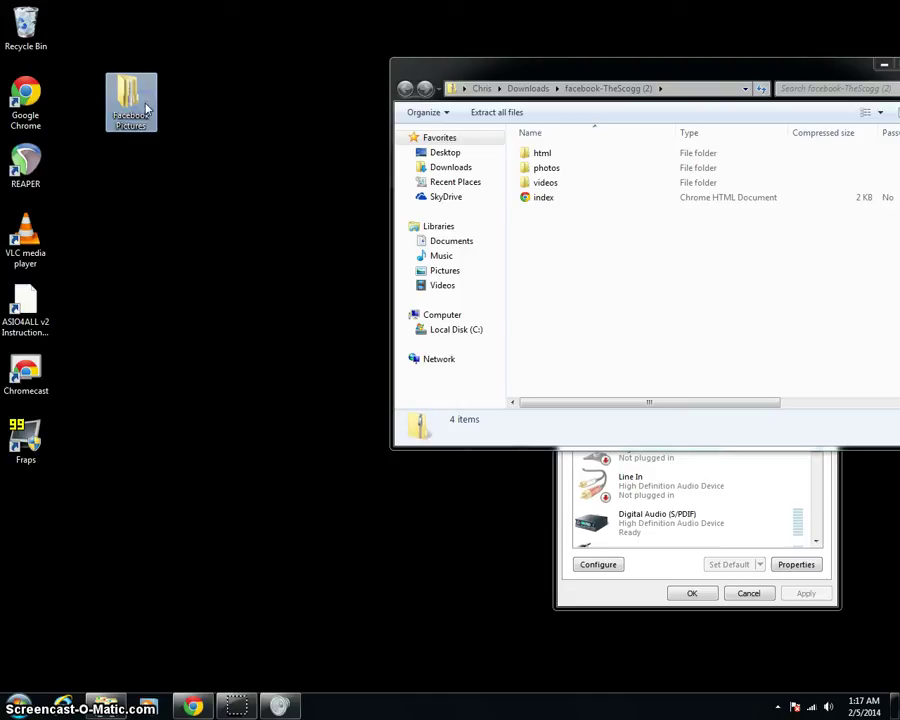
click(158, 104)
click(114, 83)
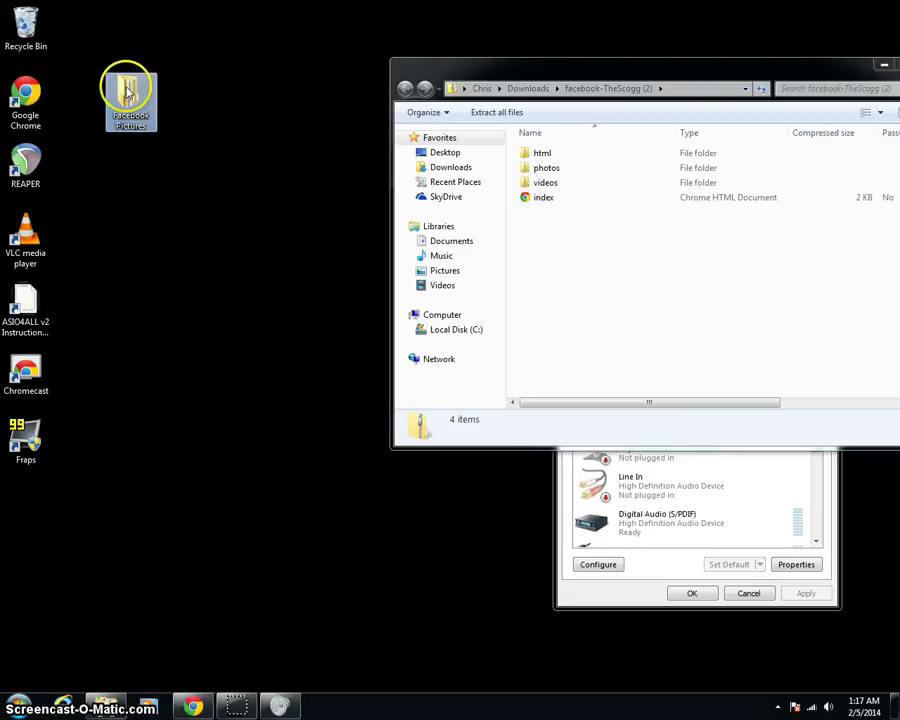
double_click(125, 88)
drag(126, 90, 275, 212)
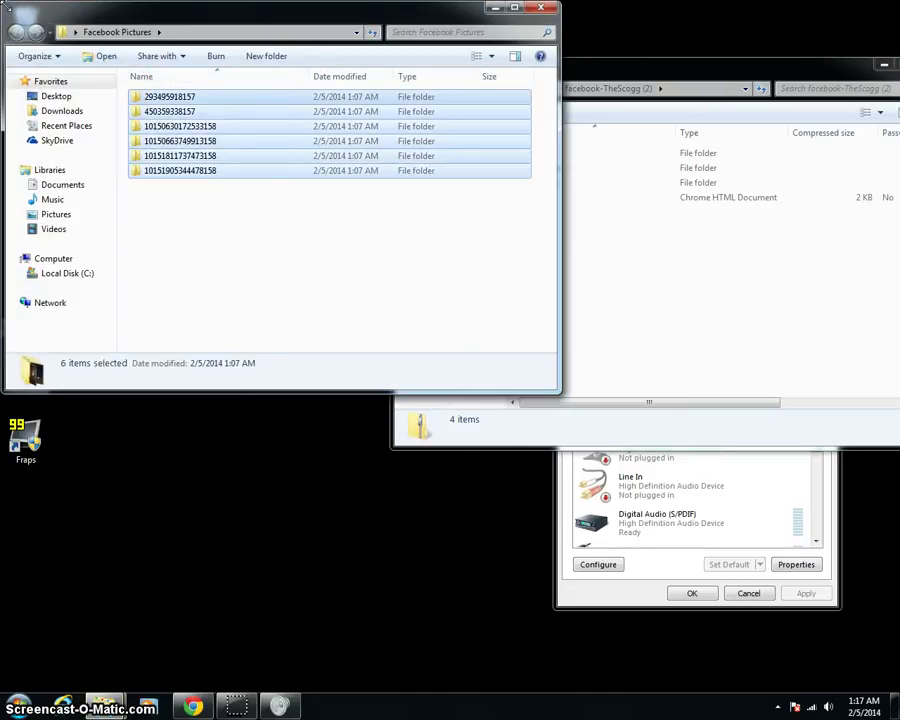
key(Delete)
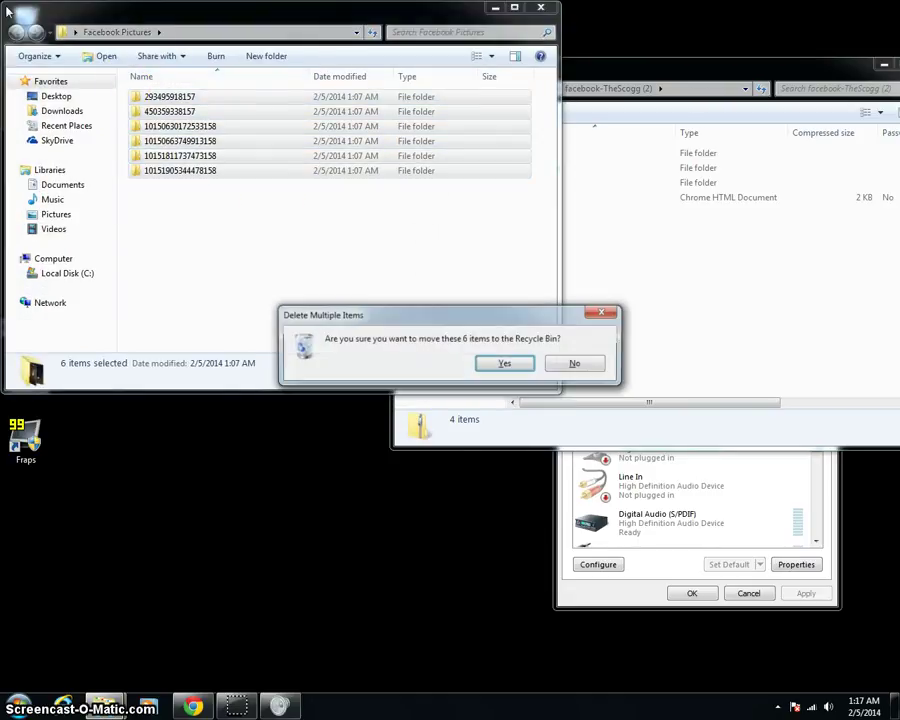
click(500, 363)
Step: Copy everything in the archive's photos folder into the empty Facebook Pictures folder
click(635, 74)
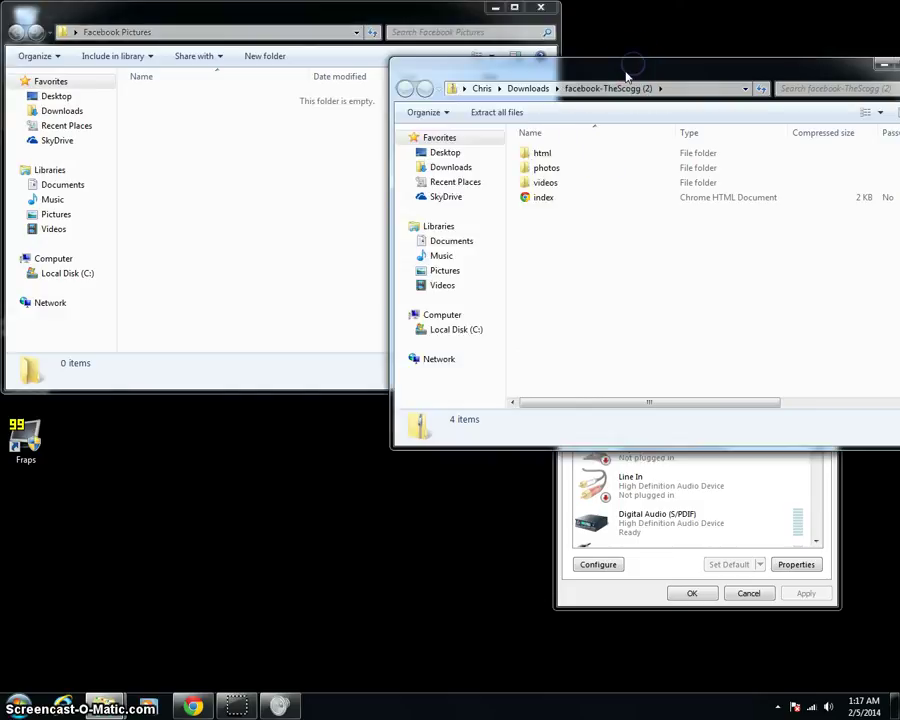
click(598, 86)
double_click(577, 170)
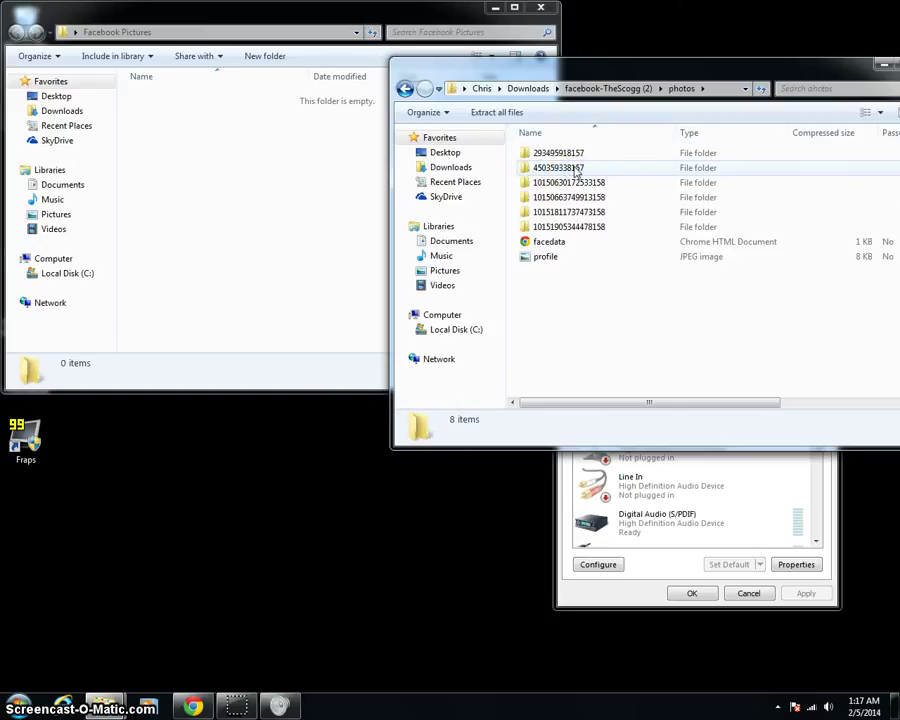
drag(683, 352, 510, 92)
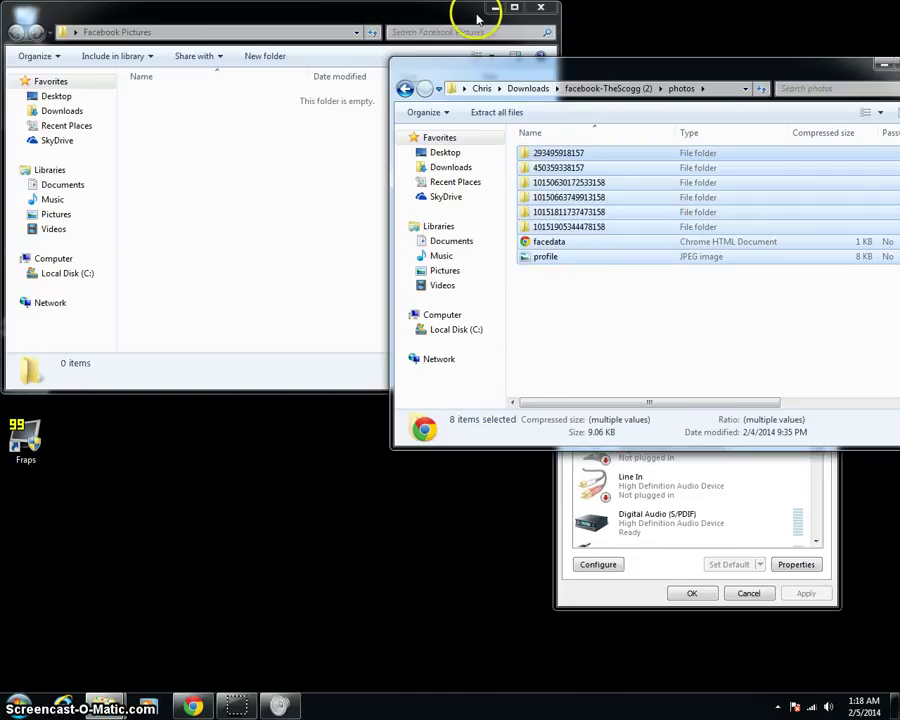
click(305, 158)
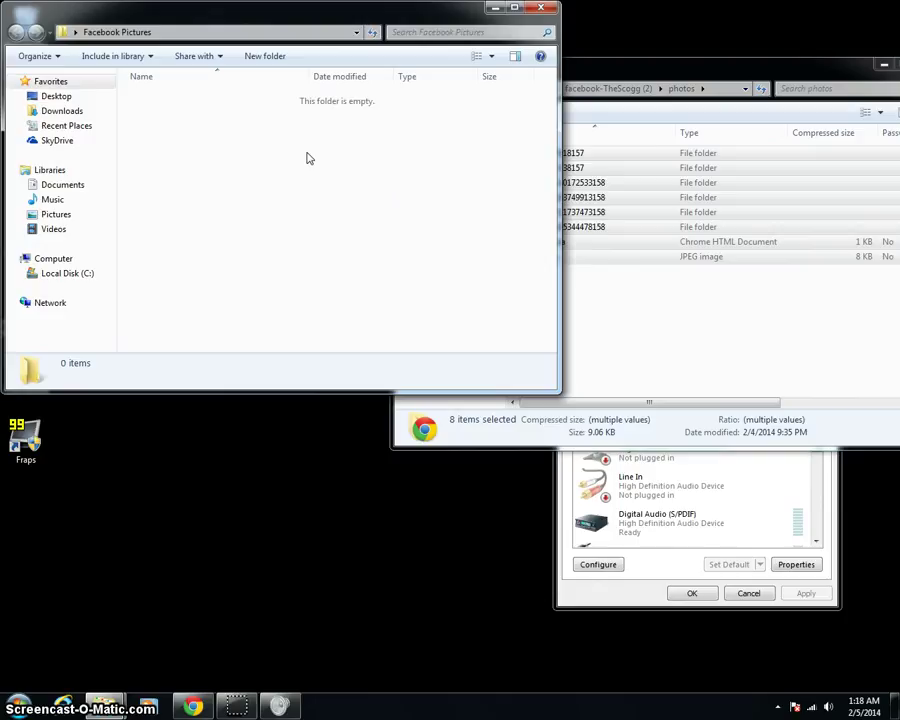
click(250, 220)
click(221, 96)
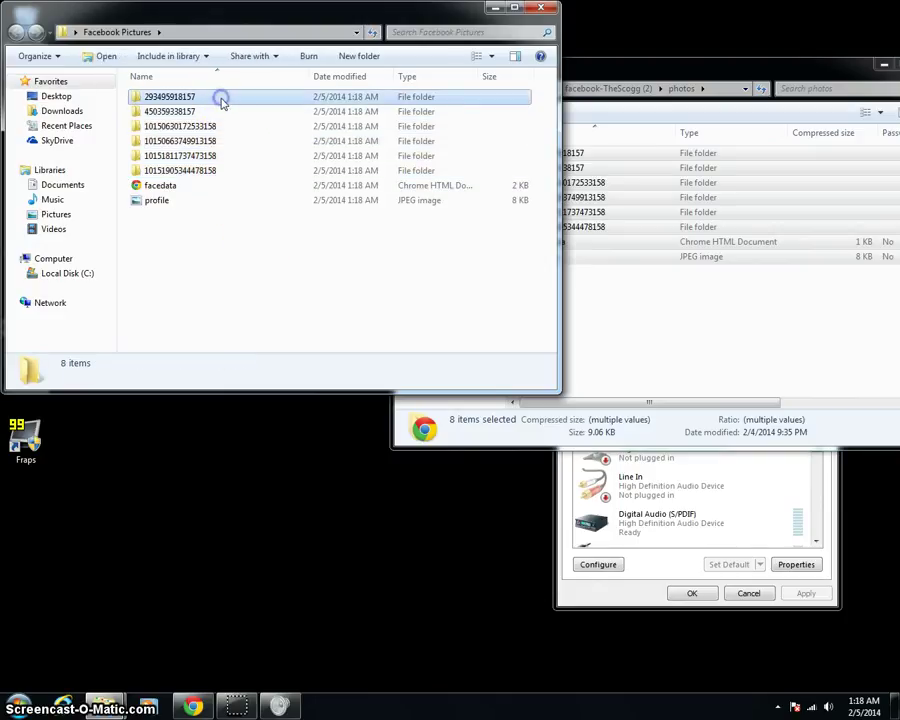
click(207, 126)
key(Down)
key(Down)
key(Down)
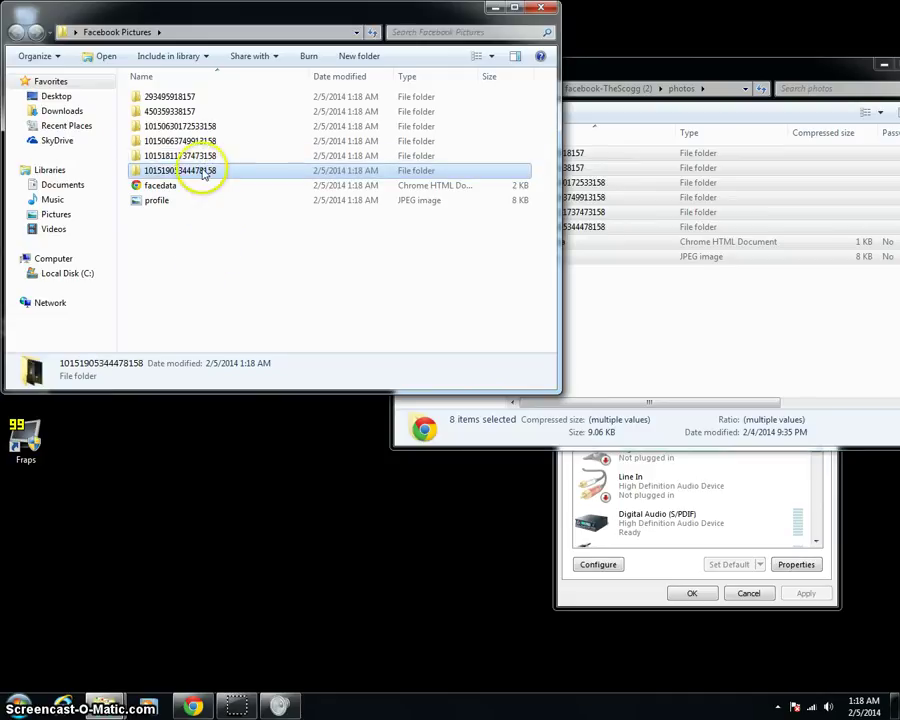
key(Up)
click(194, 212)
click(201, 172)
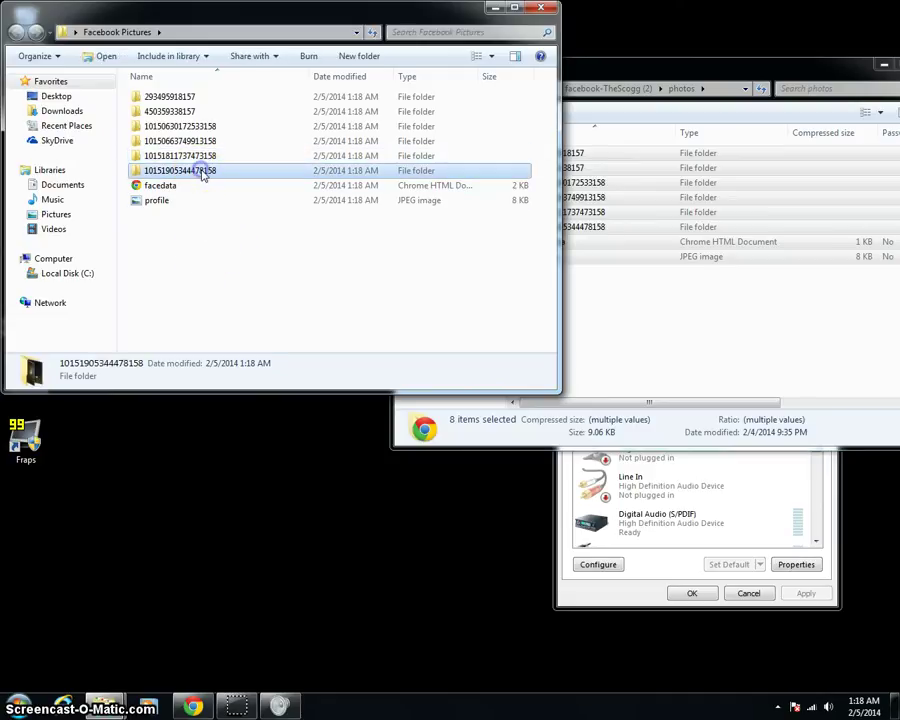
click(201, 172)
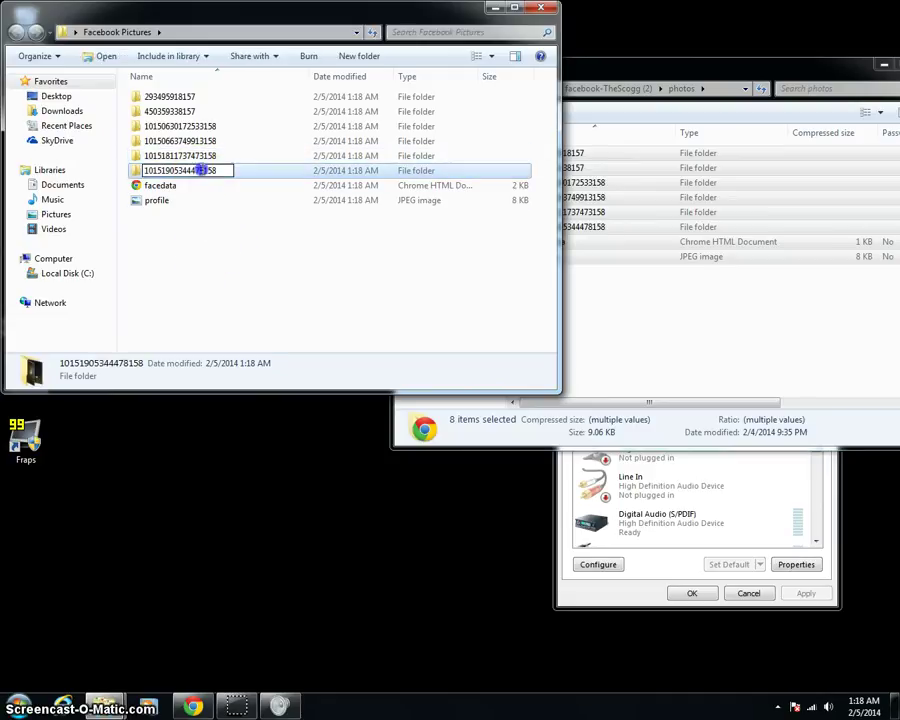
double_click(269, 171)
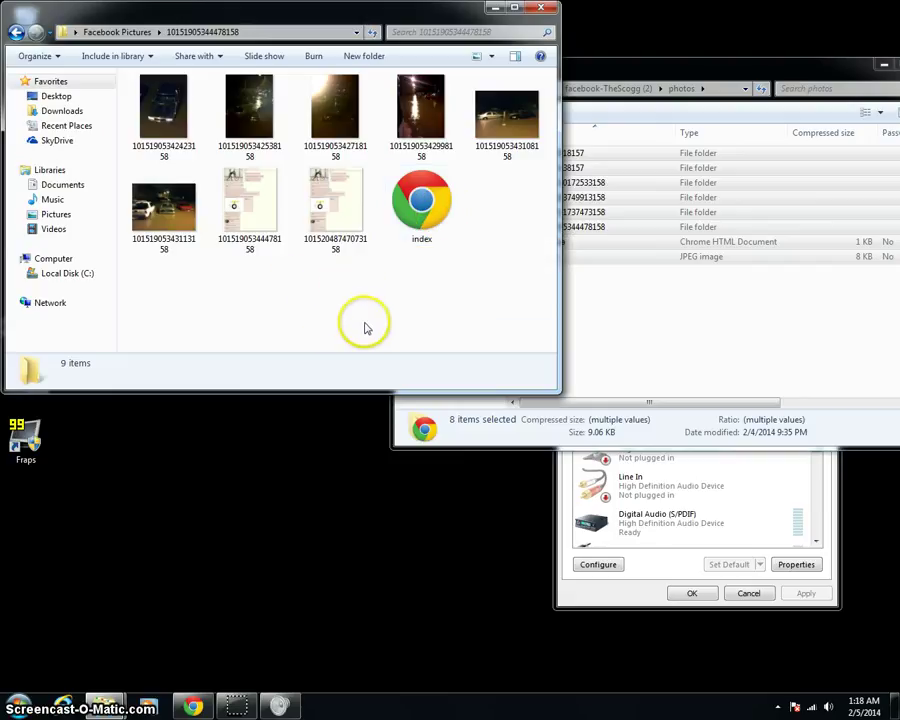
drag(366, 324, 90, 55)
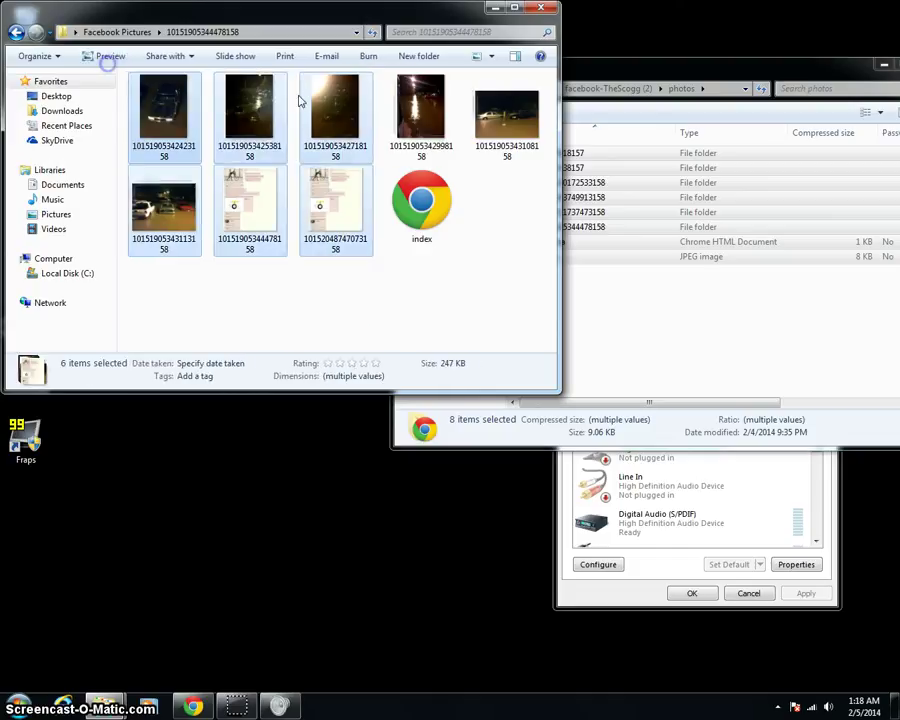
ctrl+click(481, 116)
ctrl+click(430, 118)
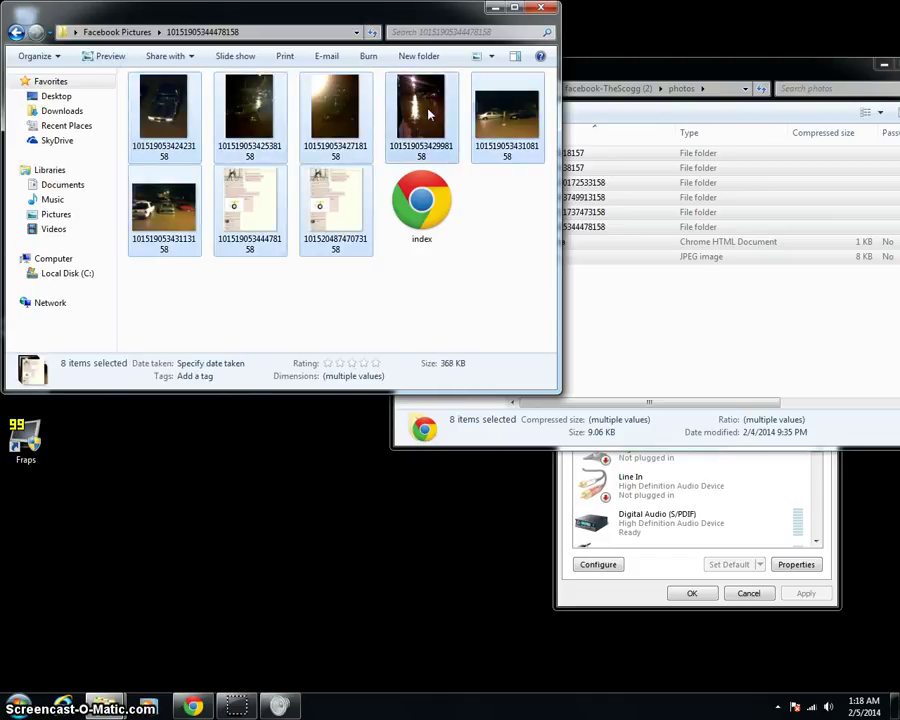
right_click(420, 113)
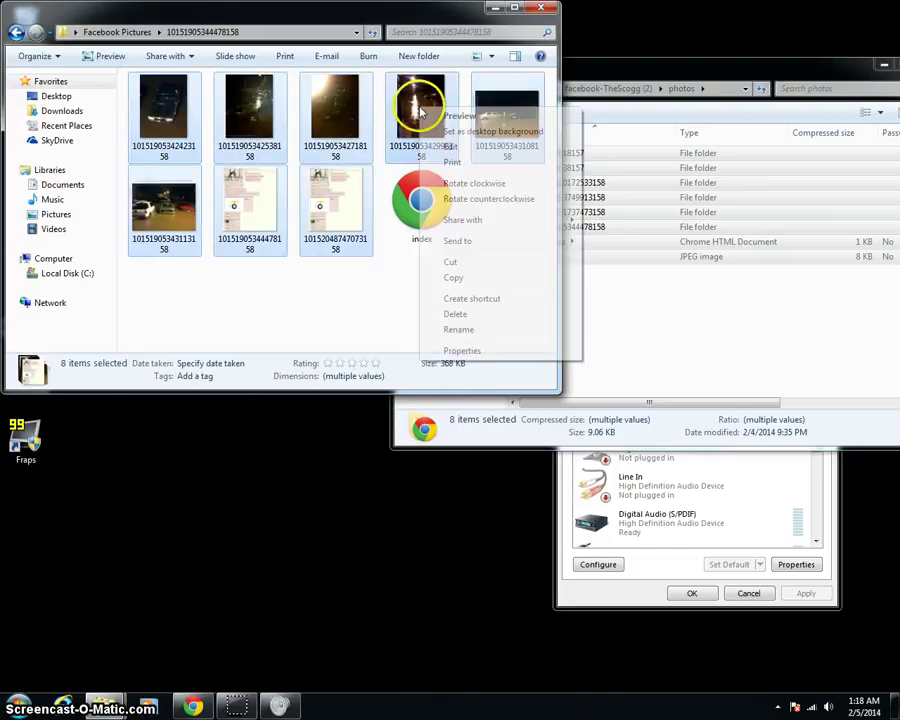
click(492, 164)
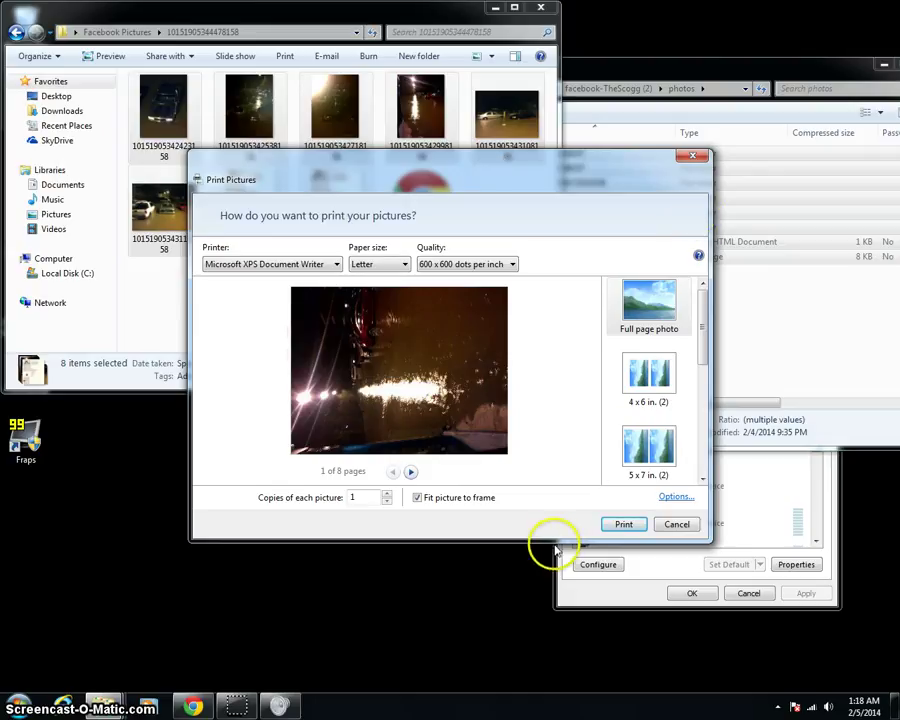
Step: Try the 4 x 6 in., 5 x 7 in. and 8 x 10 in. print layouts, and choose Wallet (9) for the selected photos
click(636, 394)
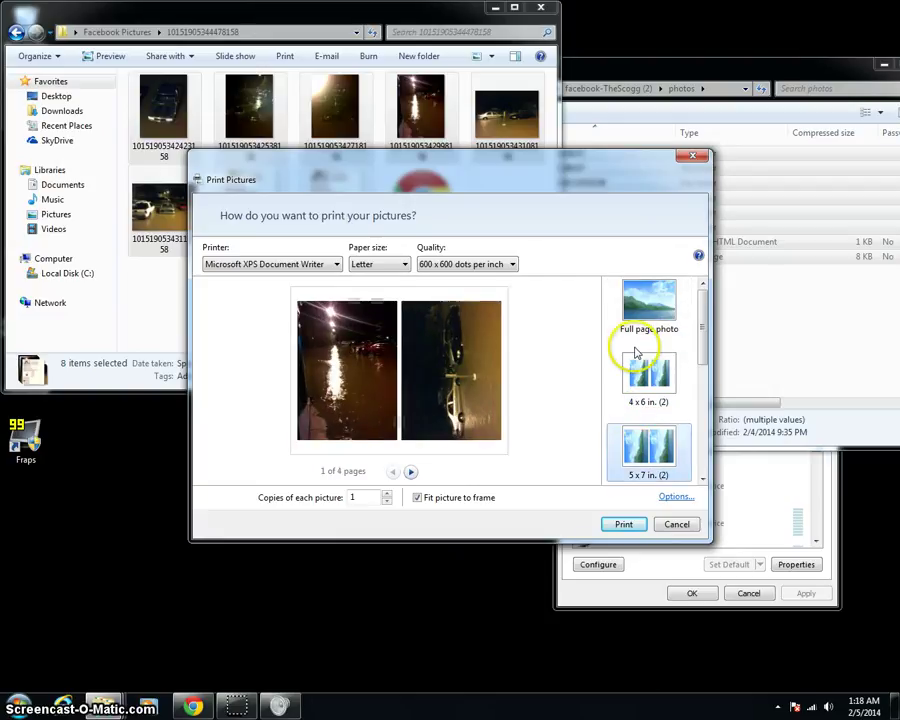
scroll(635, 352, down, 2)
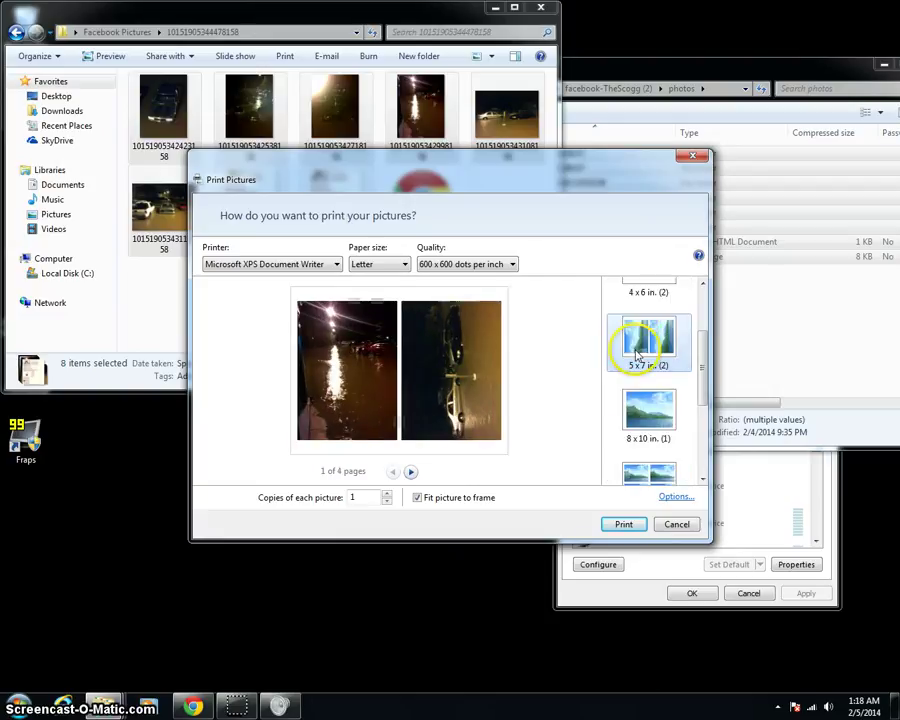
click(652, 408)
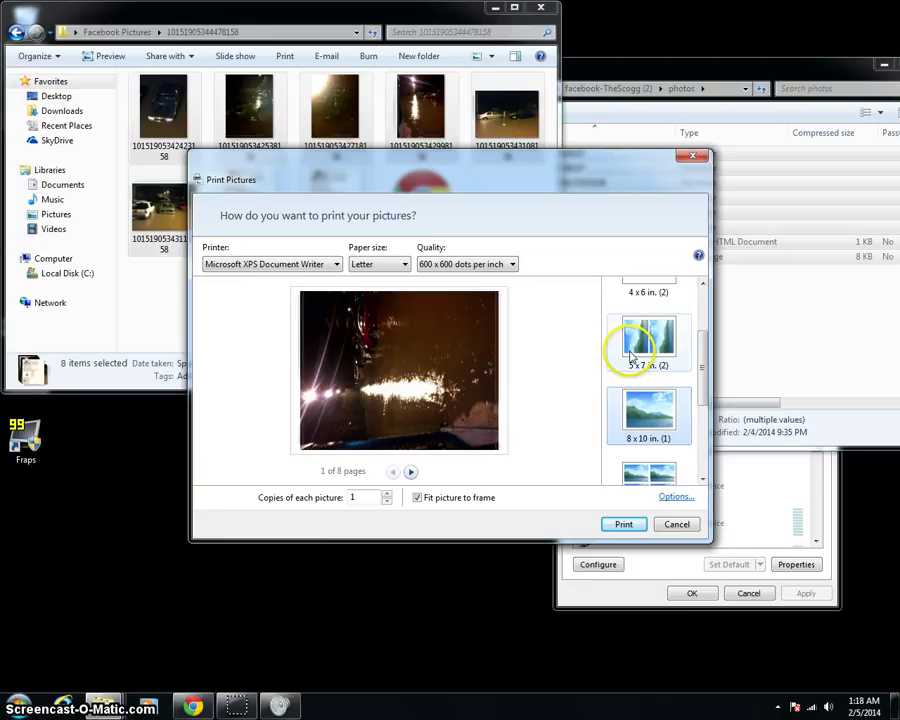
scroll(634, 352, down, 3)
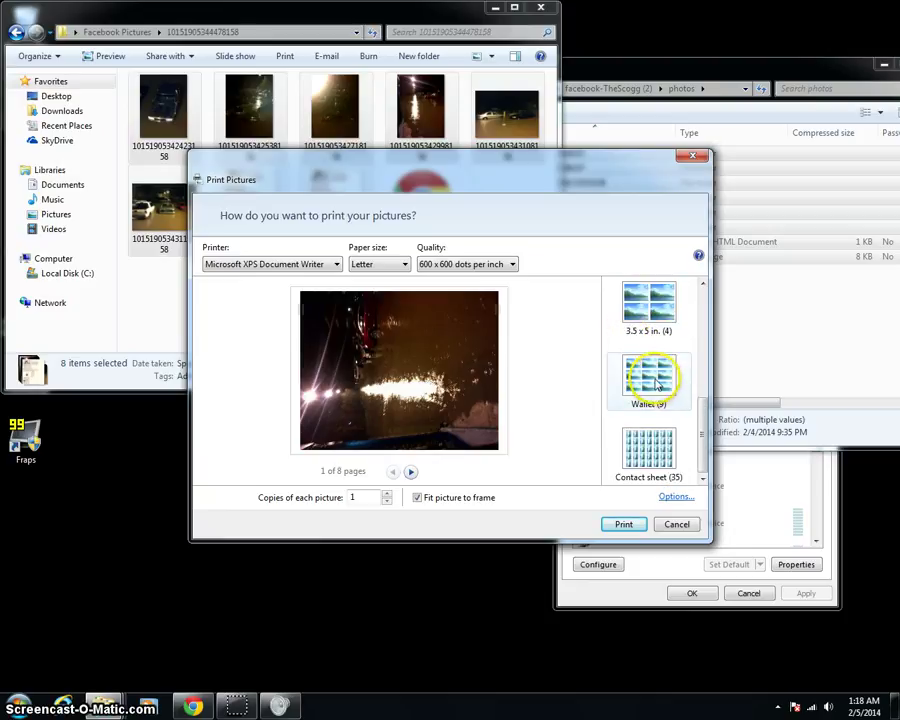
click(657, 383)
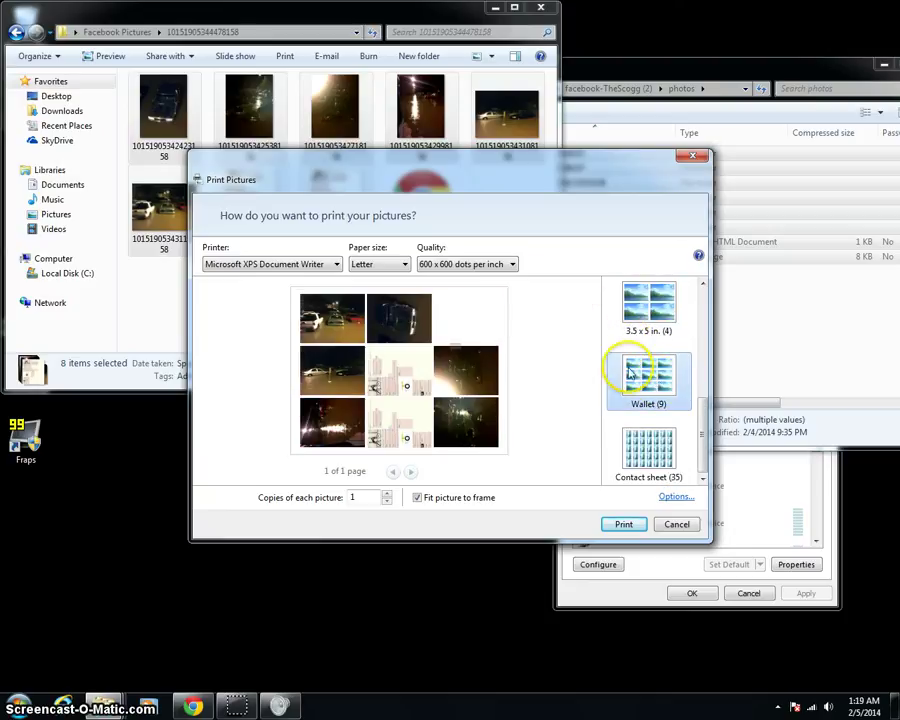
scroll(630, 349, up, 3)
scroll(652, 370, down, 1)
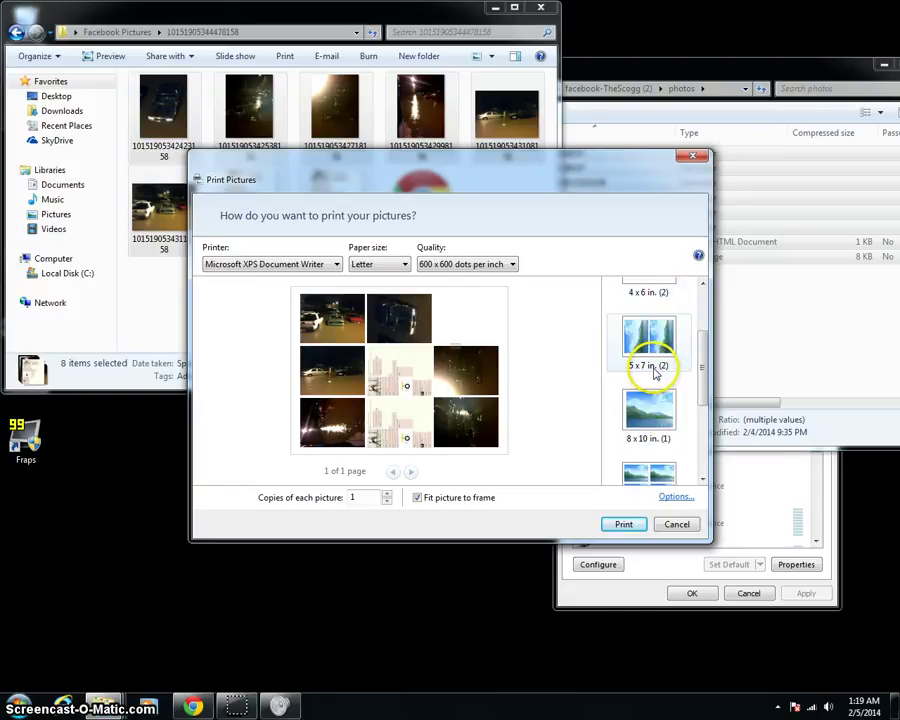
scroll(655, 368, down, 3)
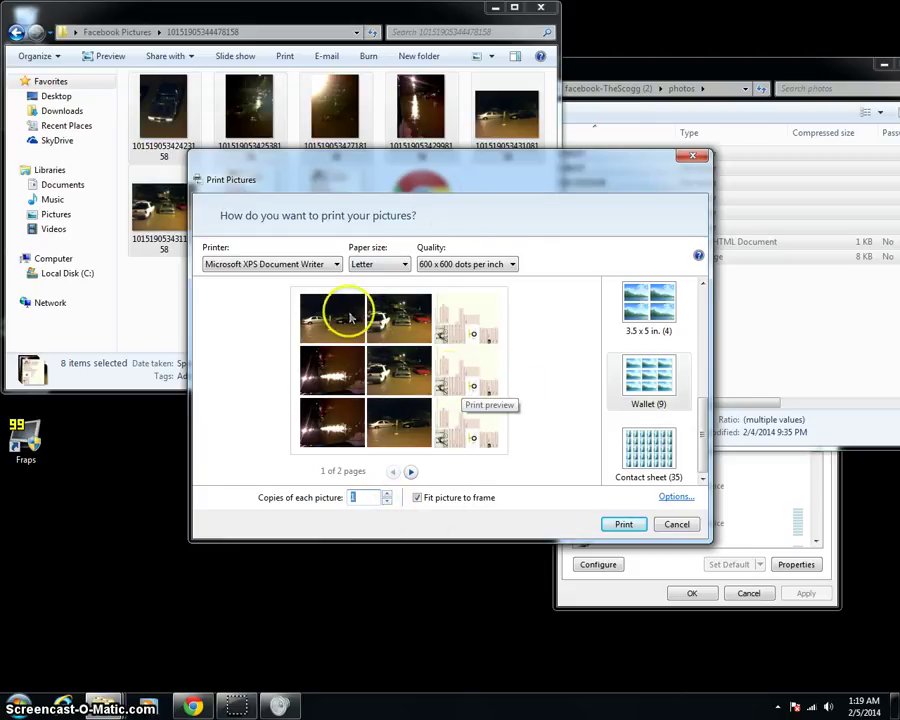
Step: Select Microsoft XPS Document Writer as the printer, set its page orientation to Portrait, and cancel the print job
click(295, 264)
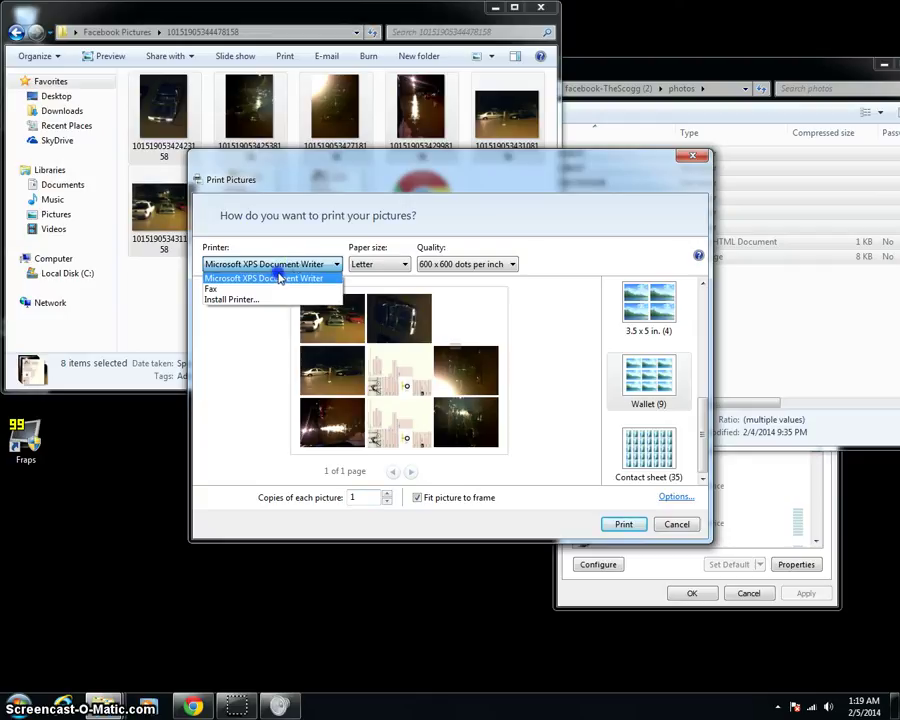
click(279, 278)
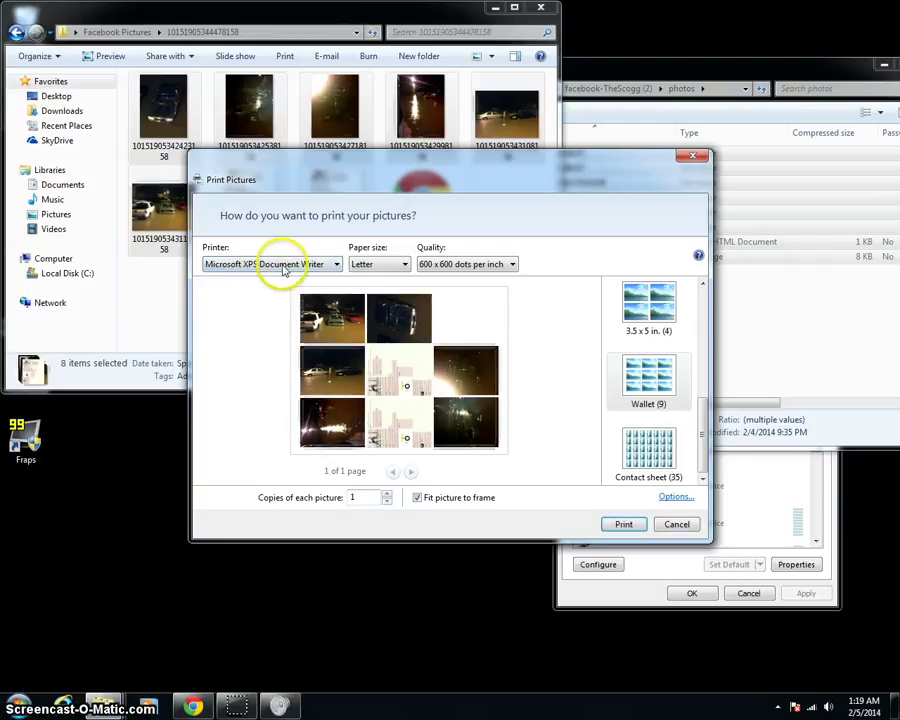
click(676, 497)
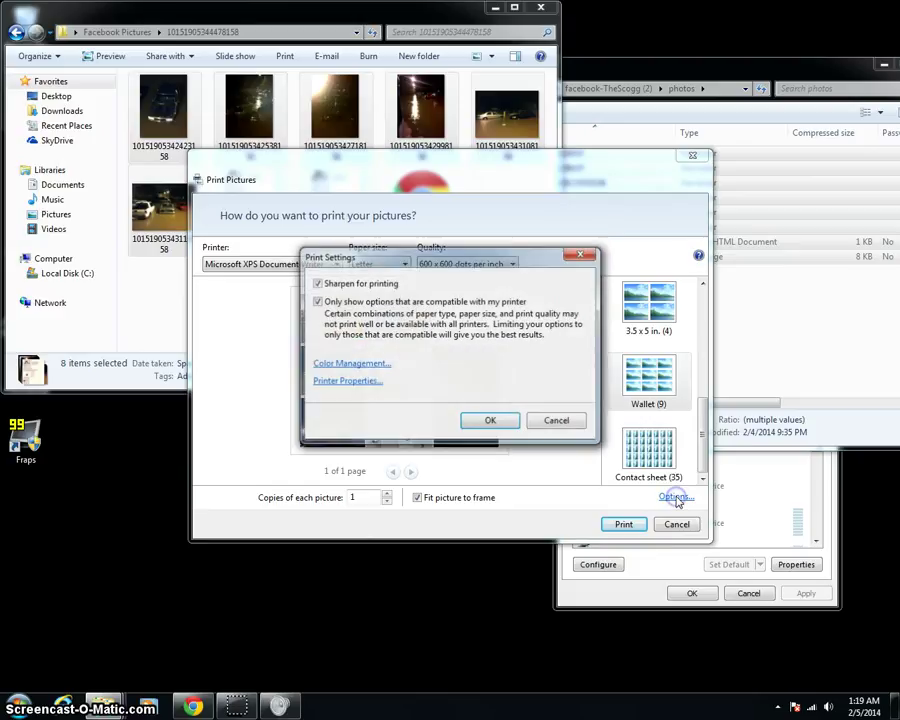
click(360, 381)
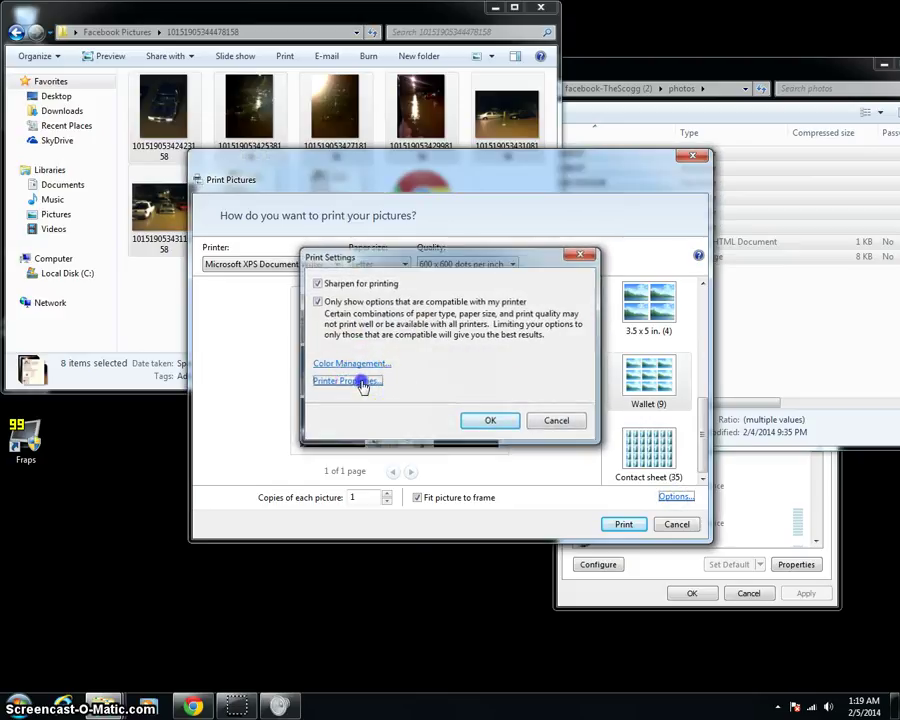
click(230, 281)
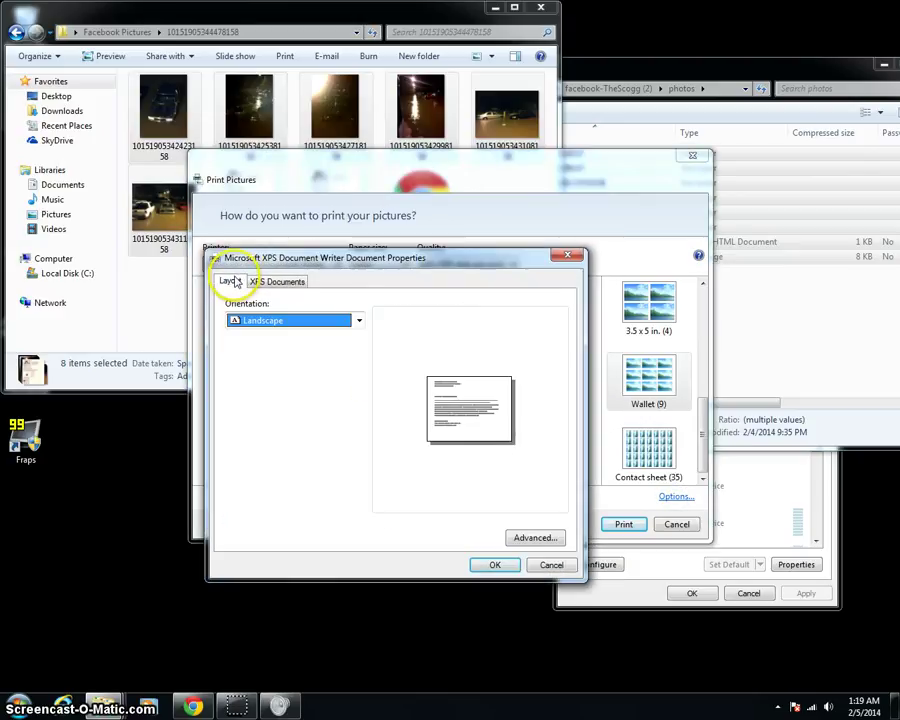
click(310, 320)
click(306, 336)
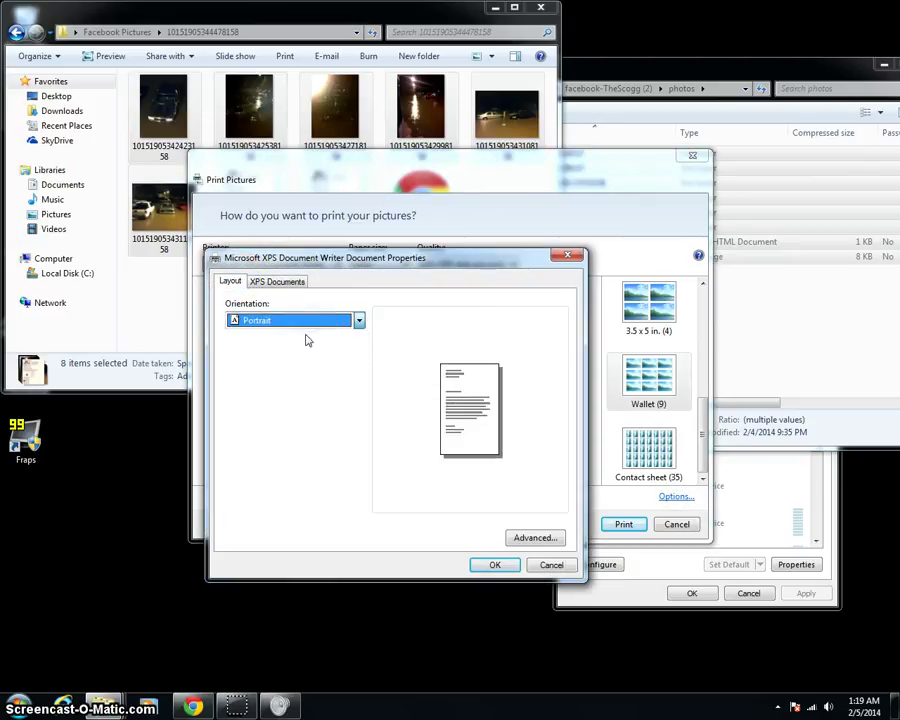
click(495, 565)
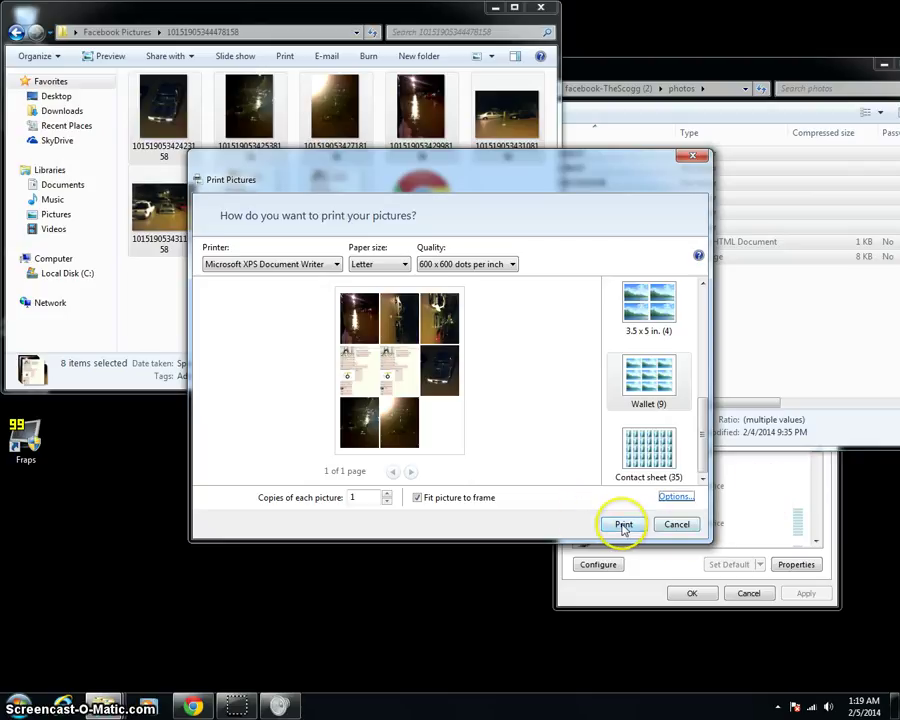
click(667, 526)
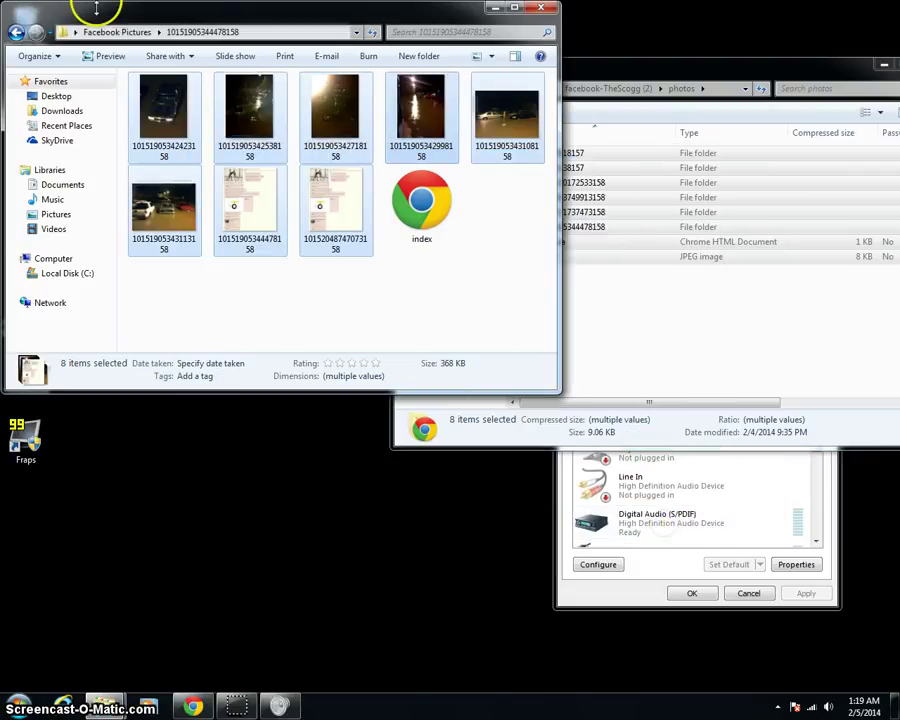
click(15, 34)
double_click(225, 155)
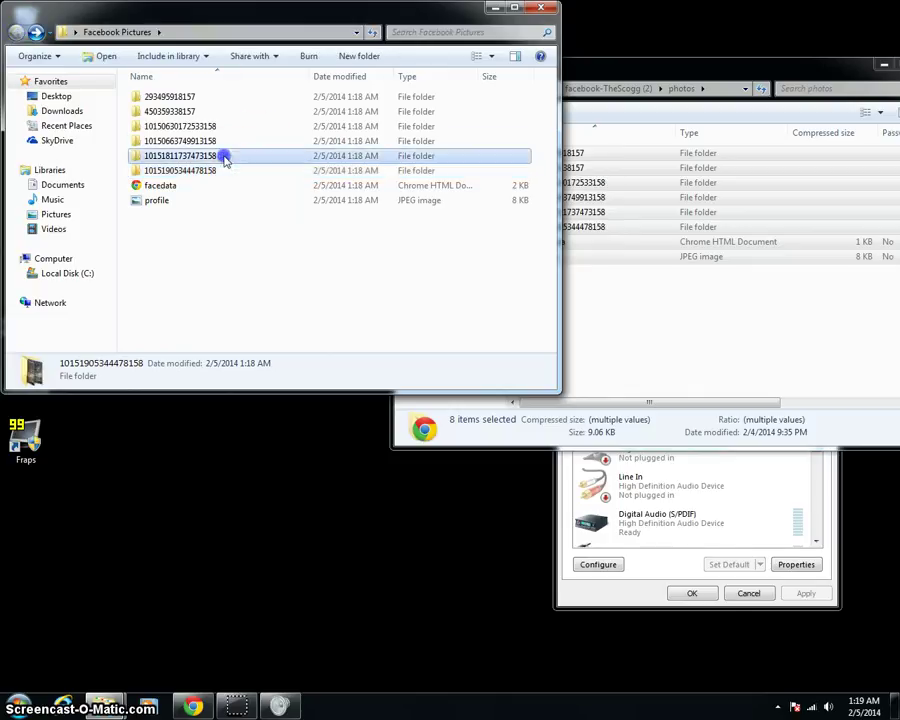
drag(266, 200, 133, 112)
right_click(152, 105)
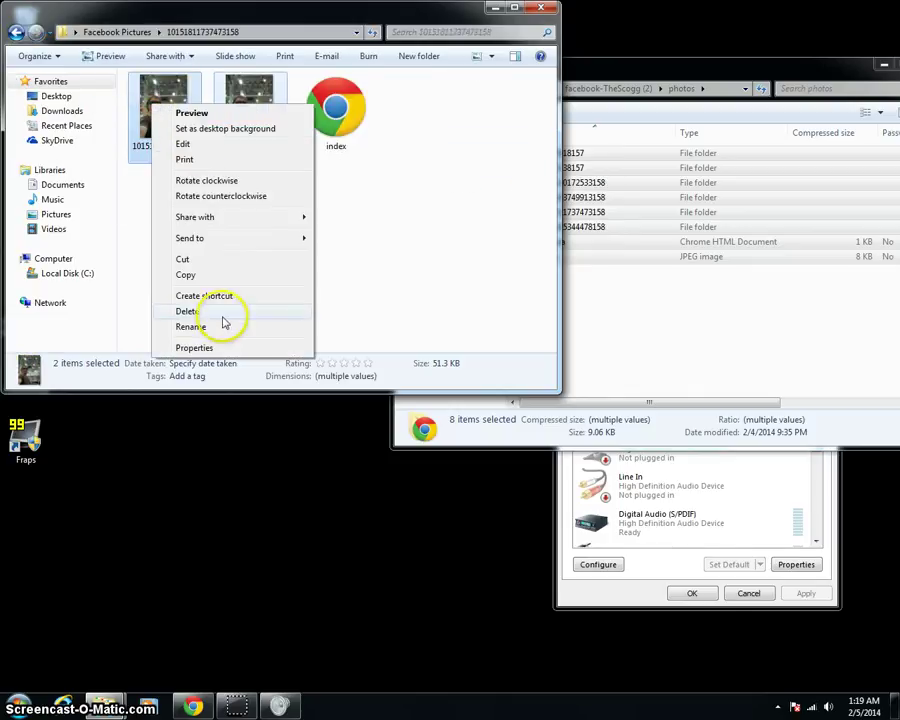
click(218, 160)
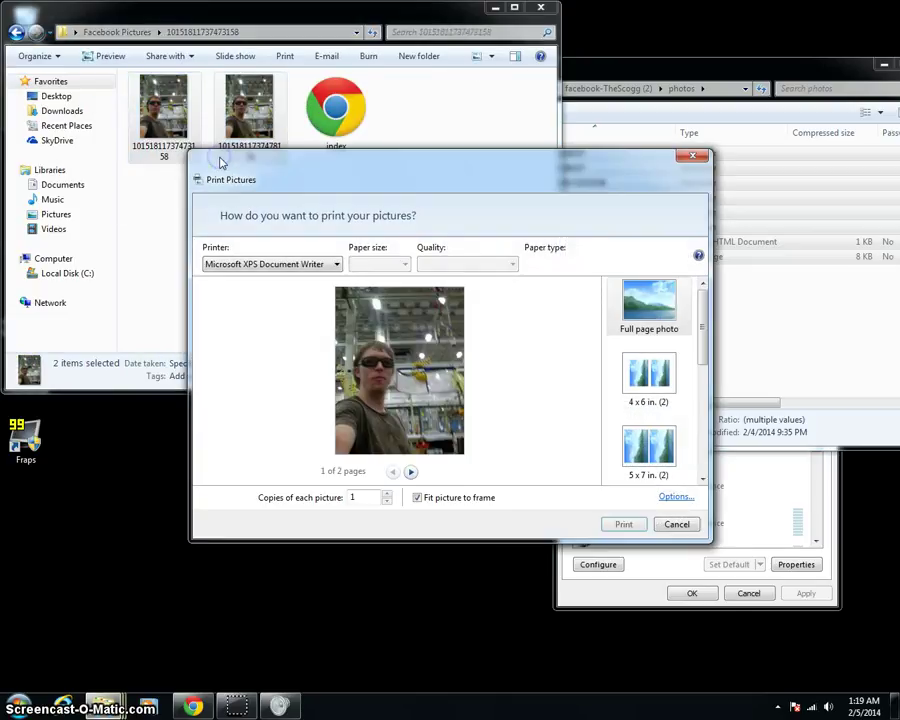
Step: Preview the two photos in the 4 x 6 in. and 5 x 7 in. layouts, look through the other layouts, and close without printing
click(648, 370)
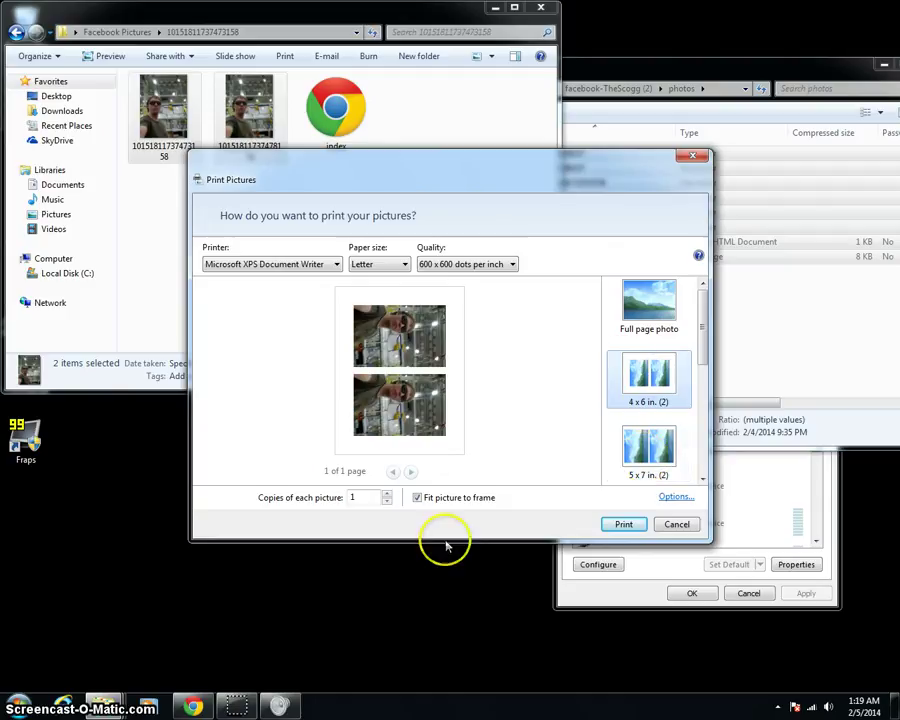
click(648, 448)
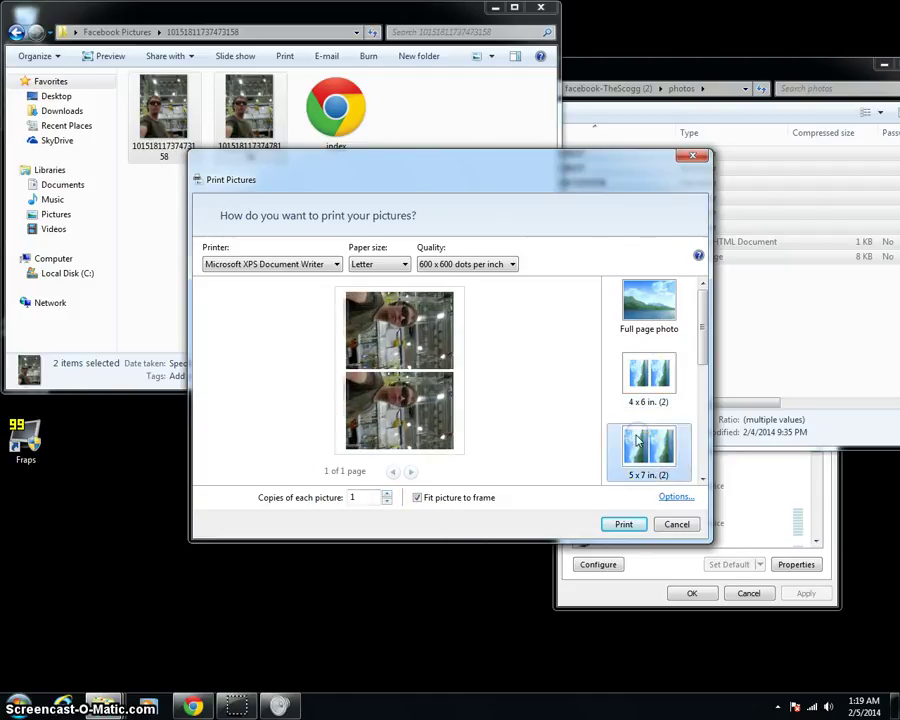
scroll(686, 352, down, 3)
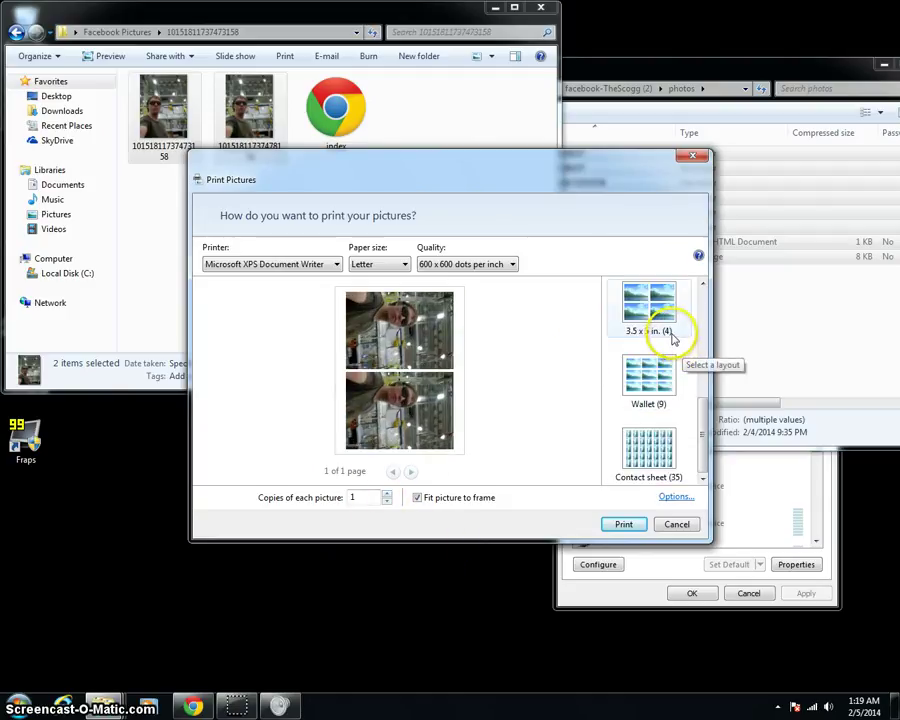
scroll(672, 338, up, 3)
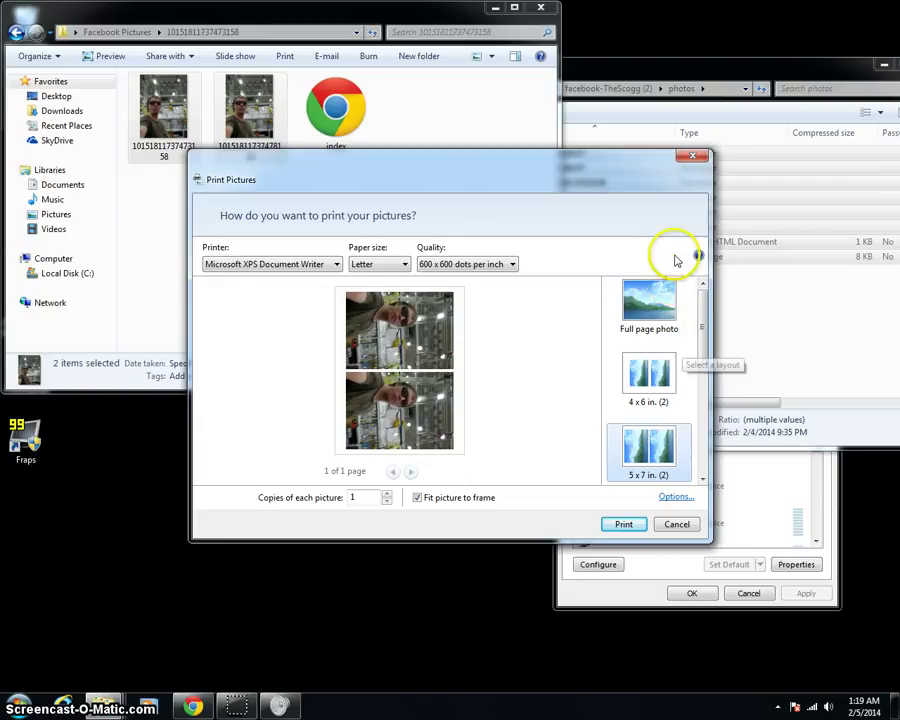
click(692, 157)
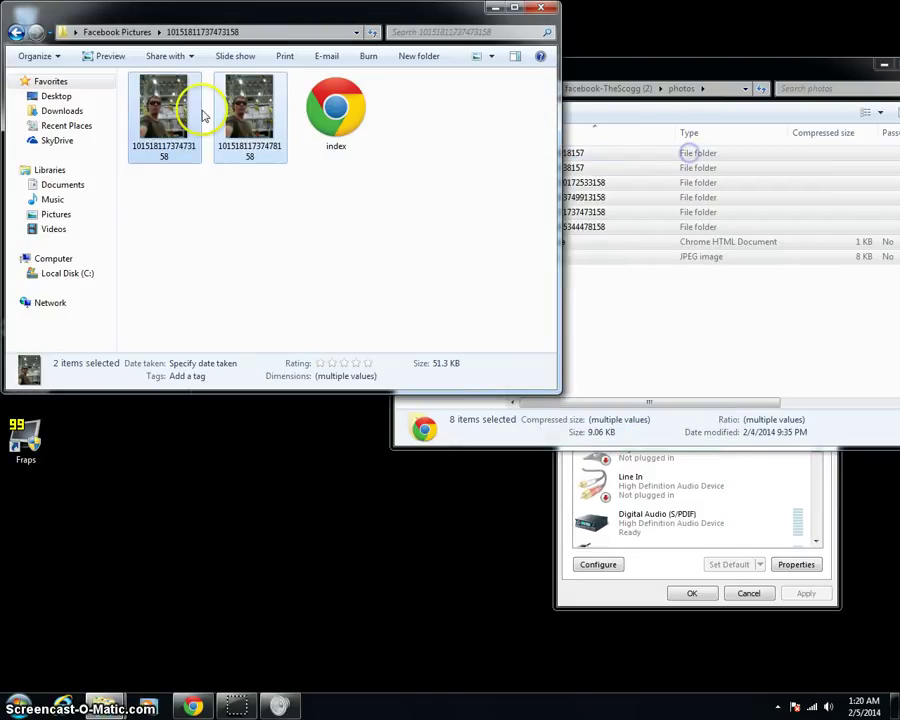
click(16, 32)
double_click(227, 170)
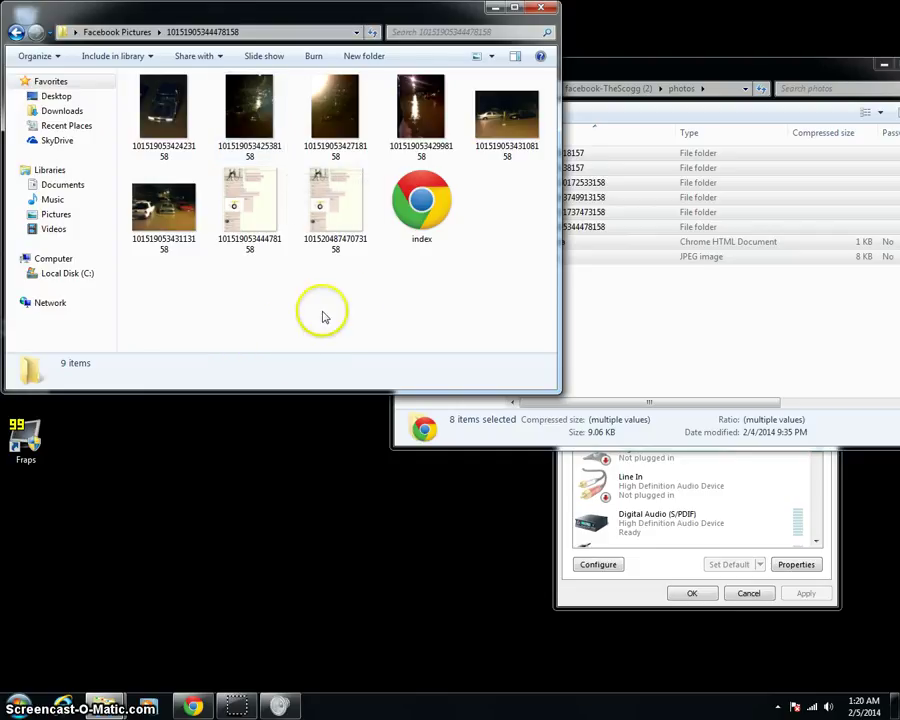
drag(368, 318, 130, 75)
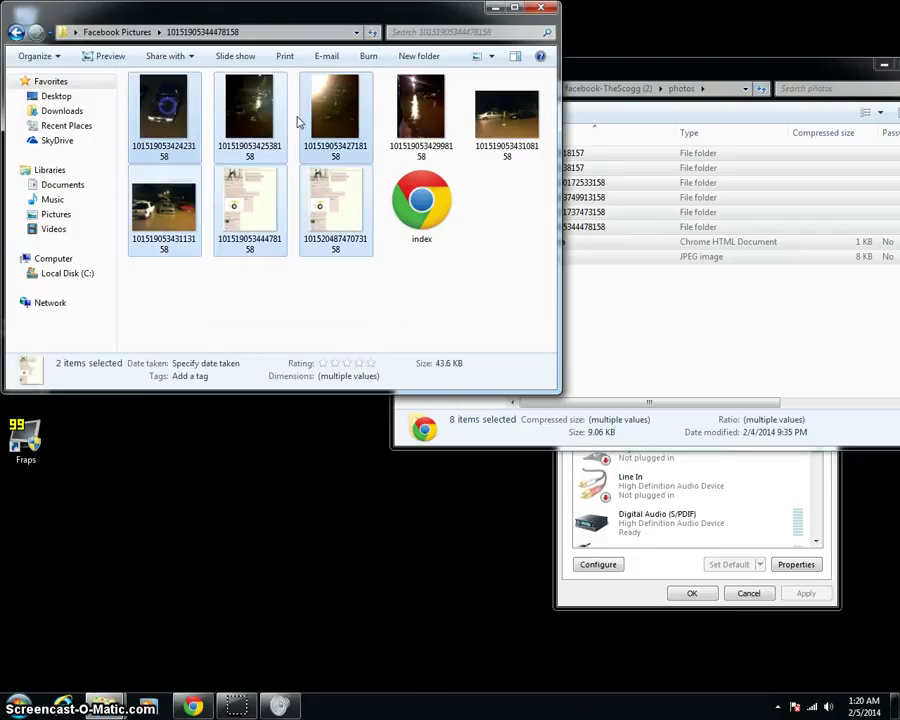
click(397, 305)
right_click(422, 133)
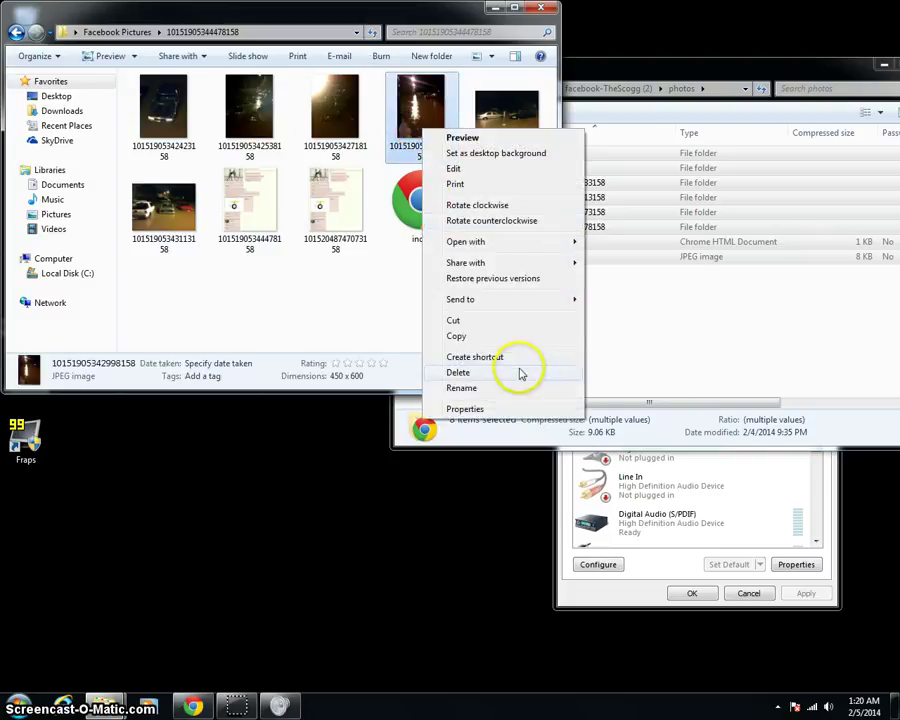
click(488, 186)
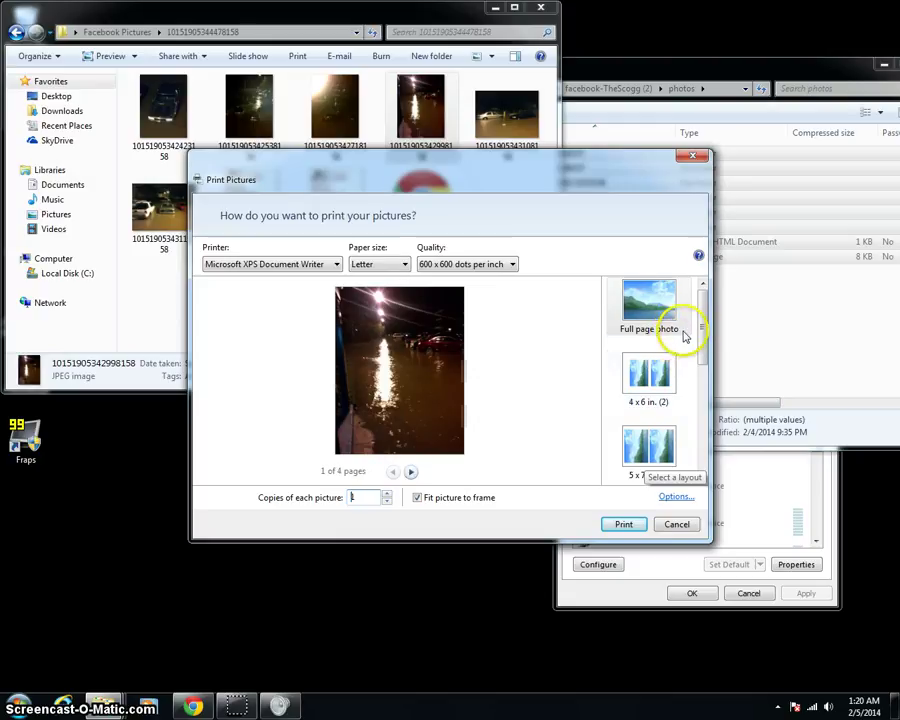
Step: Choose the Wallet (9) layout for the photo and raise the number of copies of each picture
drag(702, 338, 701, 422)
click(656, 425)
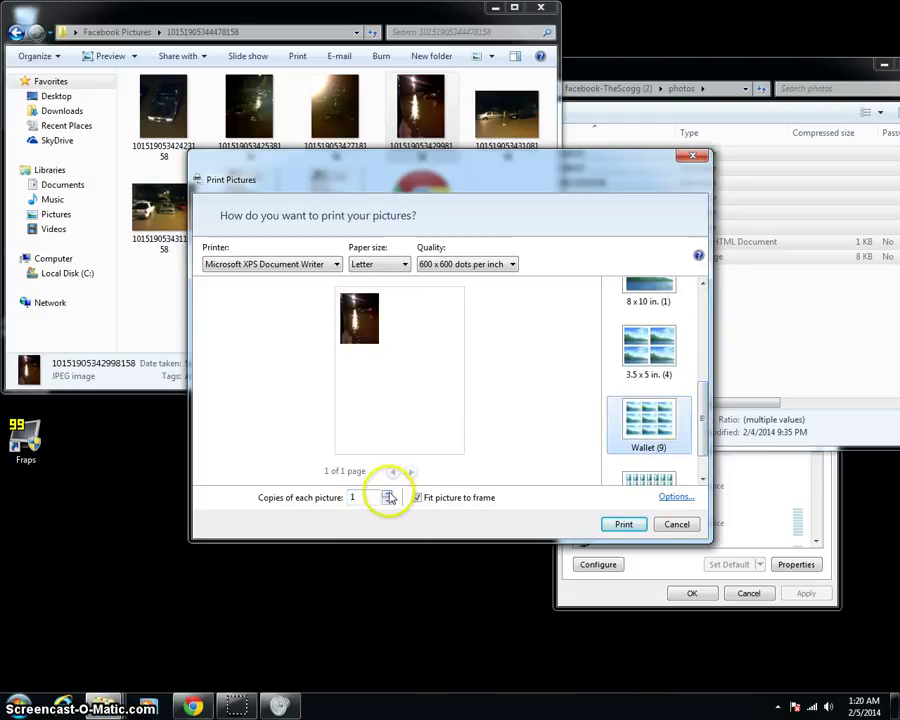
click(388, 494)
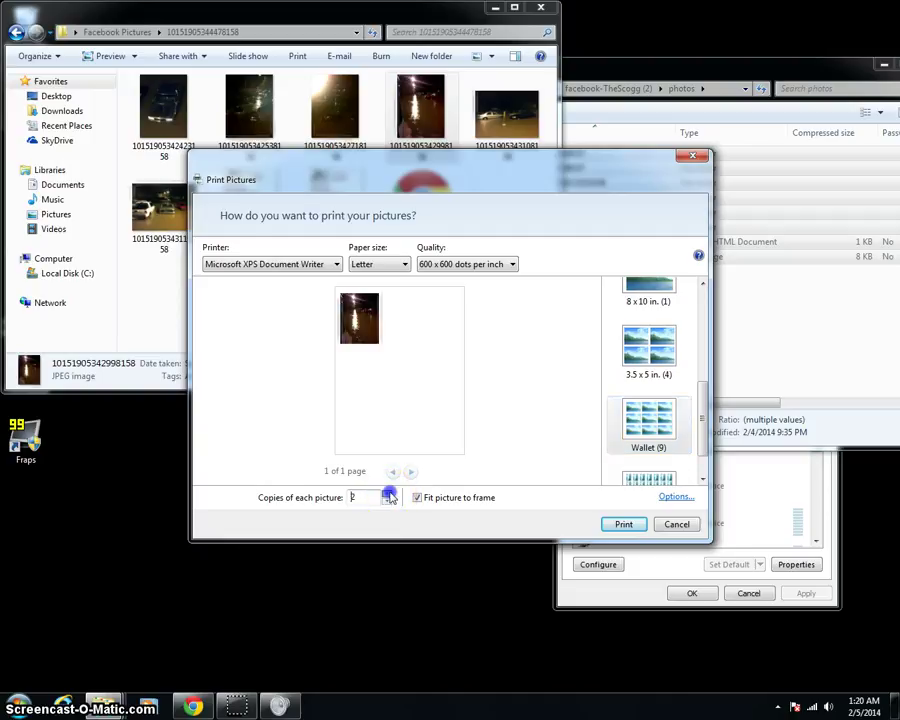
click(388, 500)
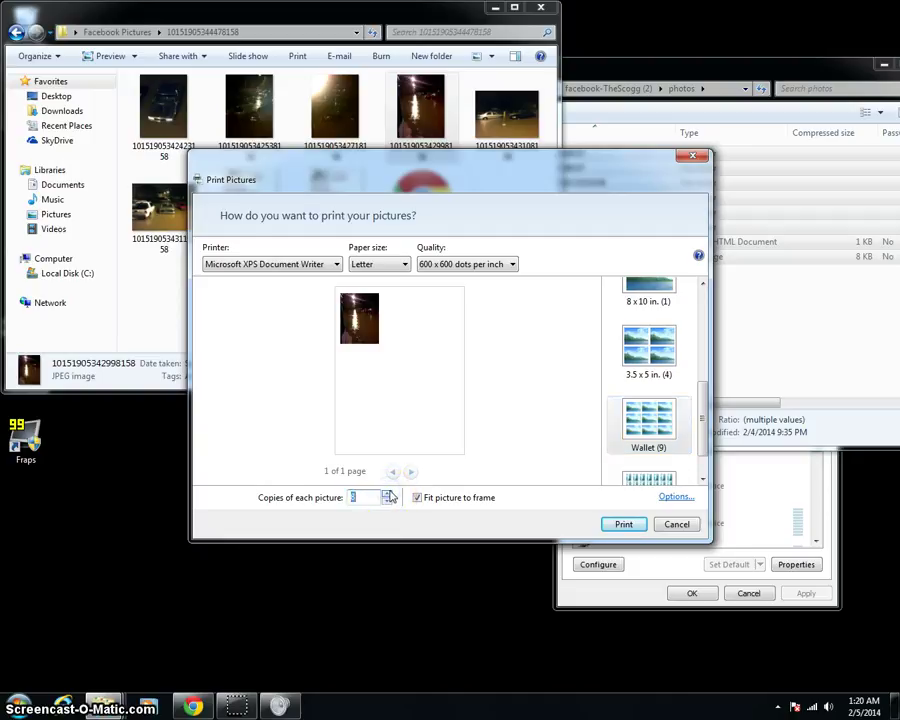